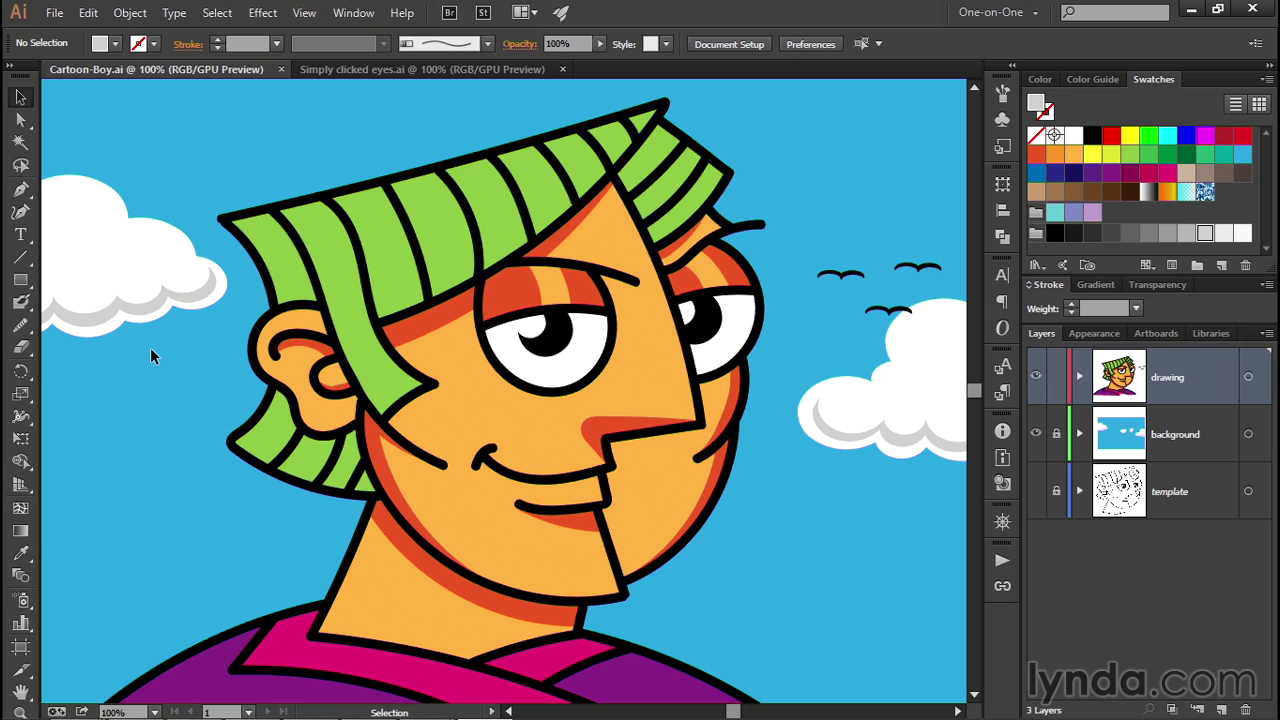
- Switch to Simply clicked eyes.ai, choose the Blob Brush and enlarge its size to 144 pt
{"action": "key", "text": "ctrl+Tab"}
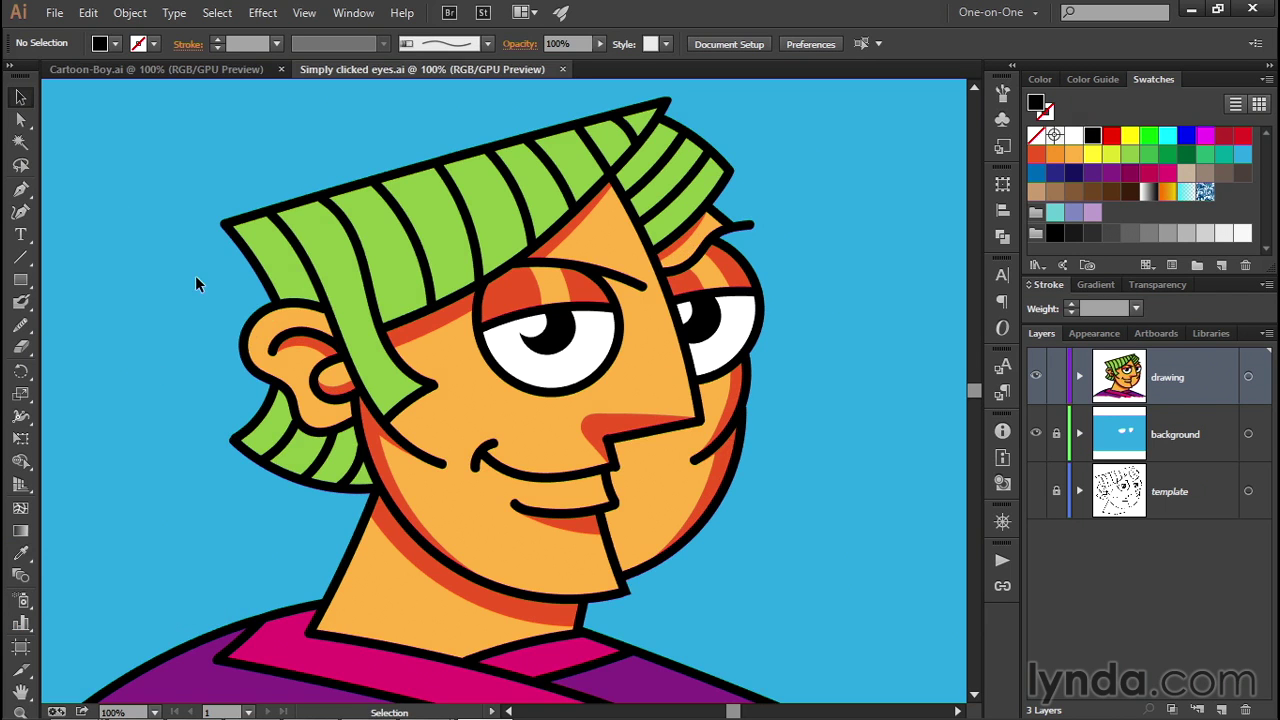
{"action": "left_click", "coordinate": [22, 304]}
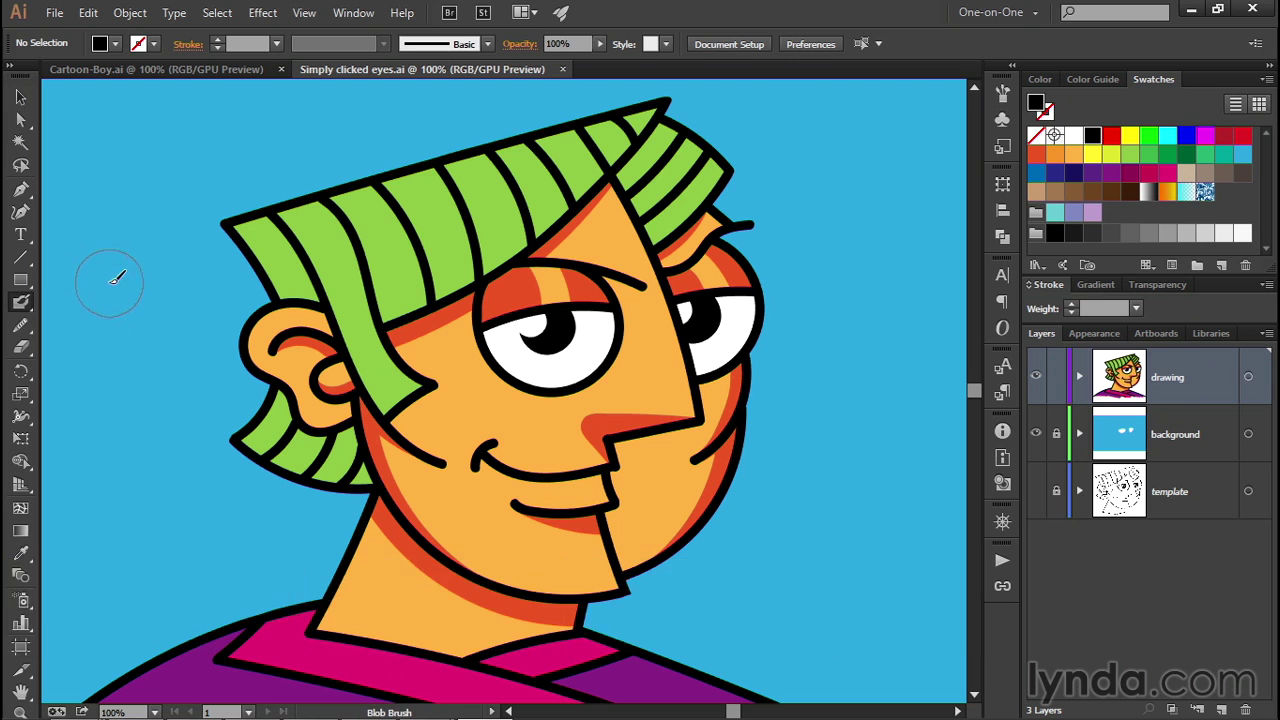
{"action": "key", "text": "bracketright"}
{"action": "key", "text": "bracketright"}
{"action": "key", "text": "bracketright"}
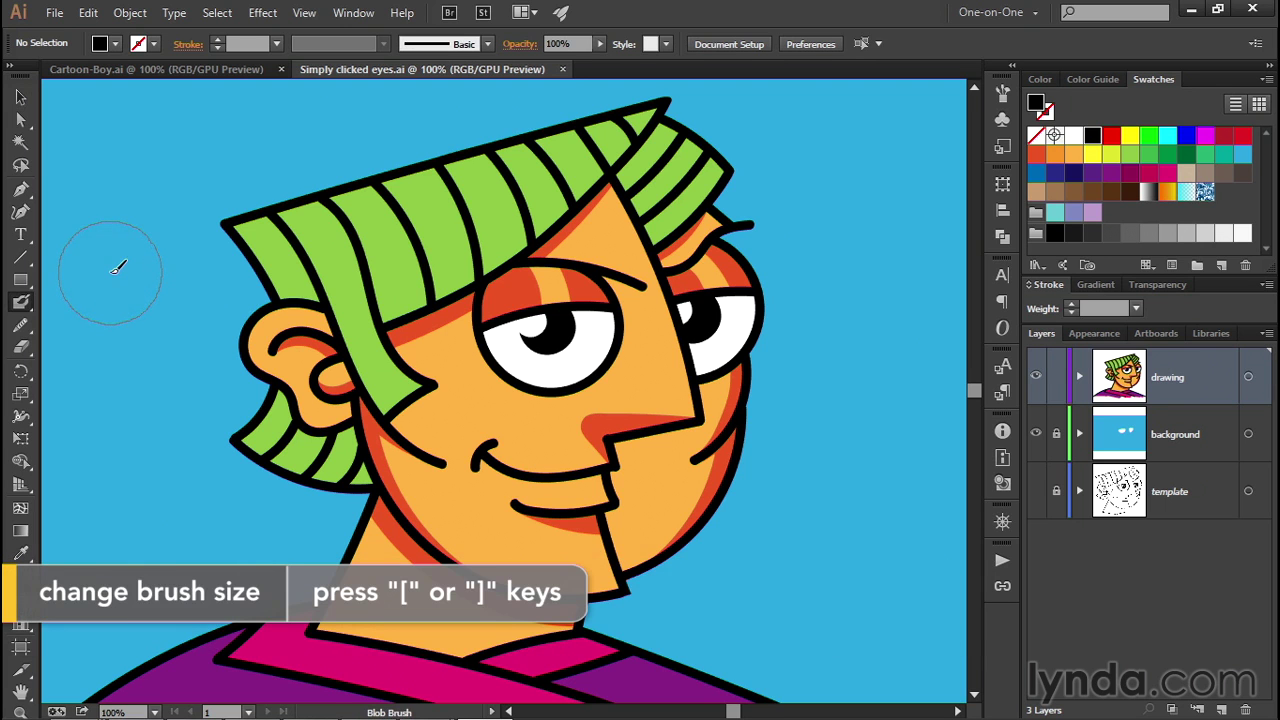
{"action": "key", "text": "bracketright"}
{"action": "key", "text": "bracketright"}
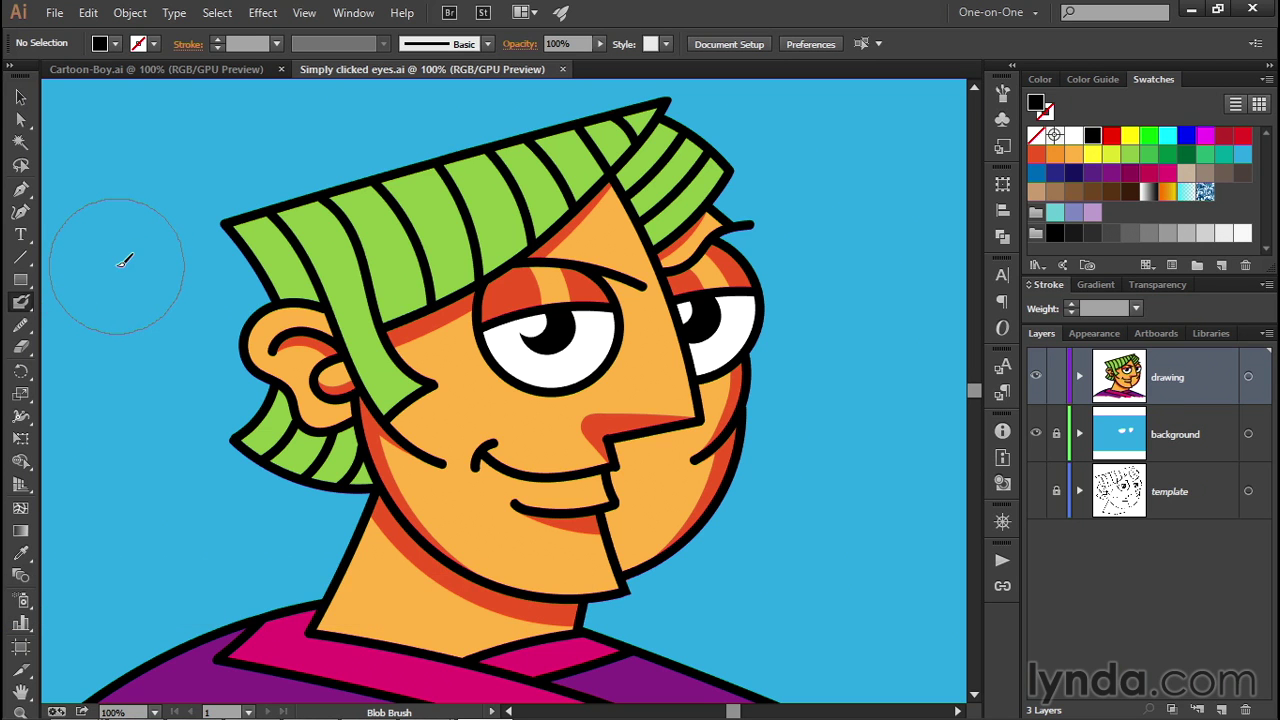
- Open the Blob Brush options and try a flatter, tilted brush shape with 56% roundness
{"action": "key", "text": "Return"}
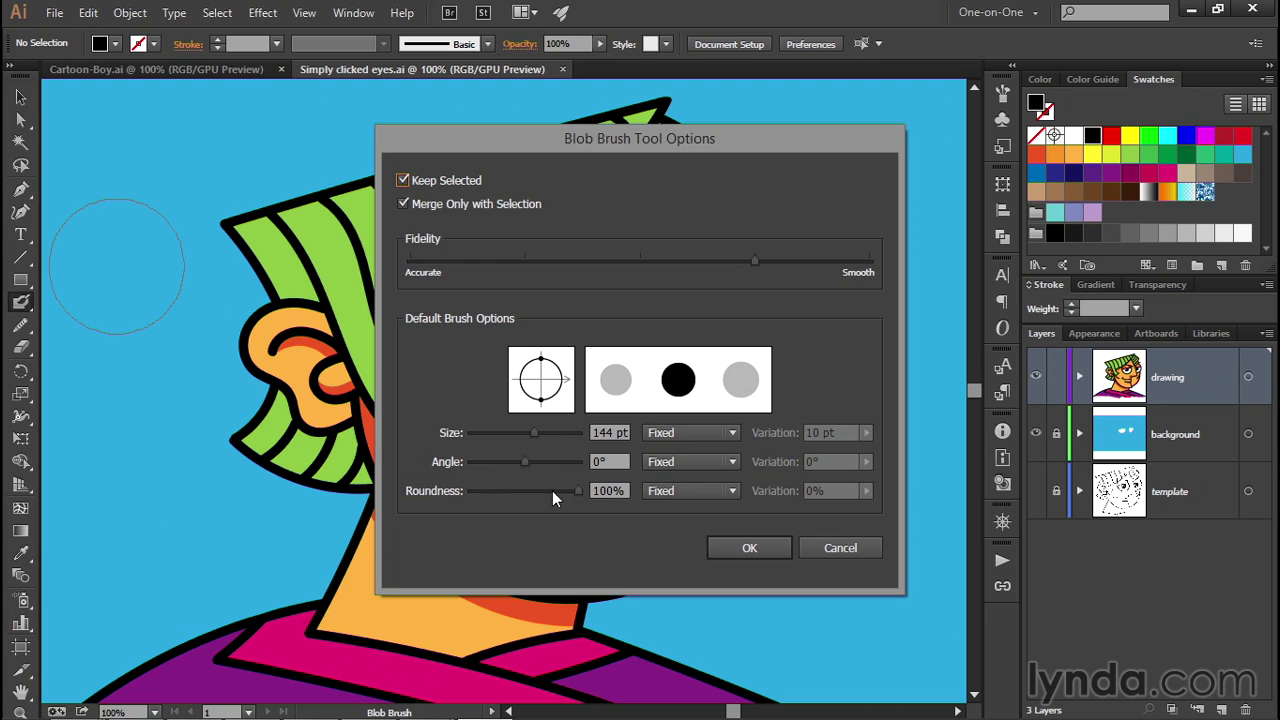
{"action": "left_click_drag", "start_coordinate": [577, 488], "coordinate": [538, 488]}
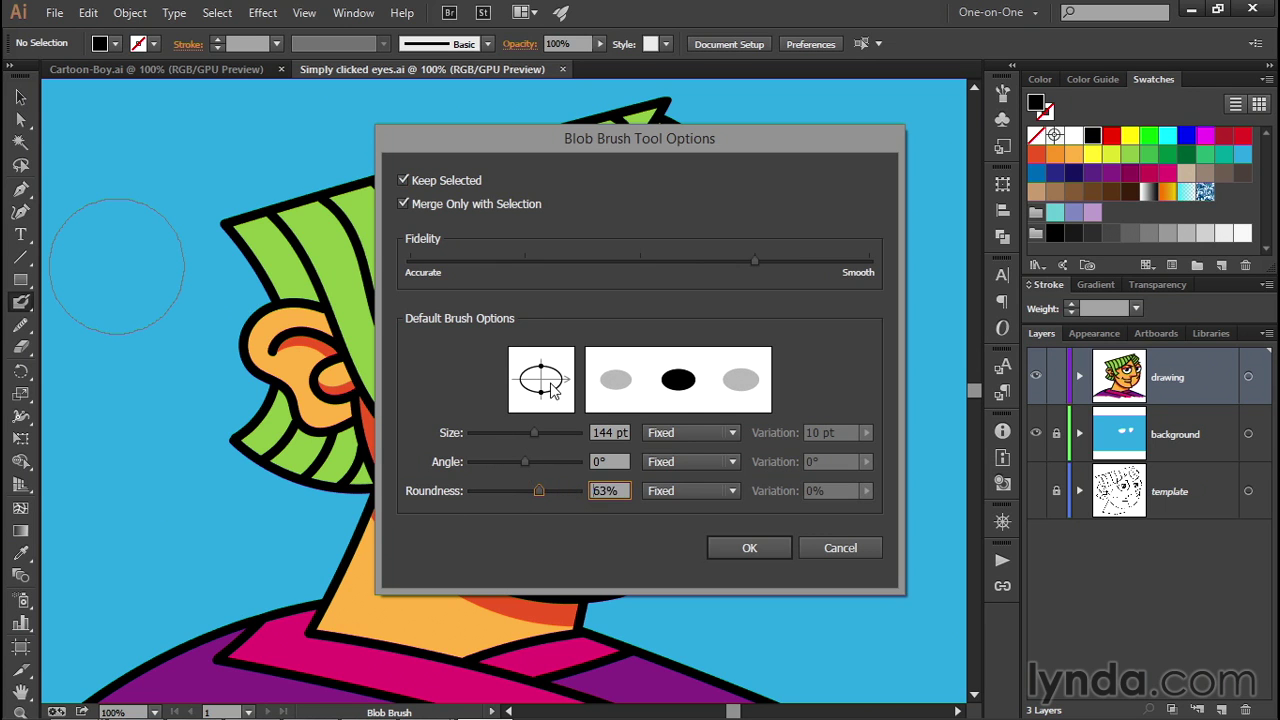
{"action": "left_click_drag", "start_coordinate": [542, 394], "coordinate": [543, 394]}
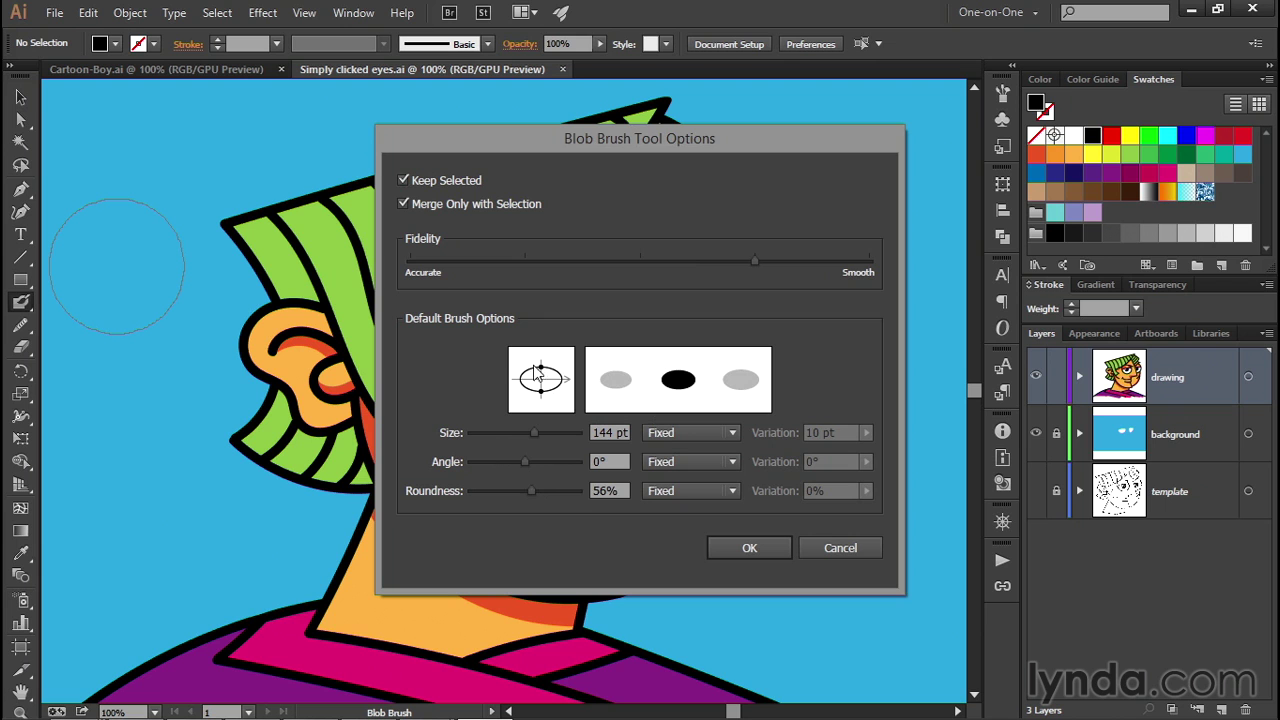
{"action": "left_click_drag", "start_coordinate": [525, 461], "coordinate": [533, 463]}
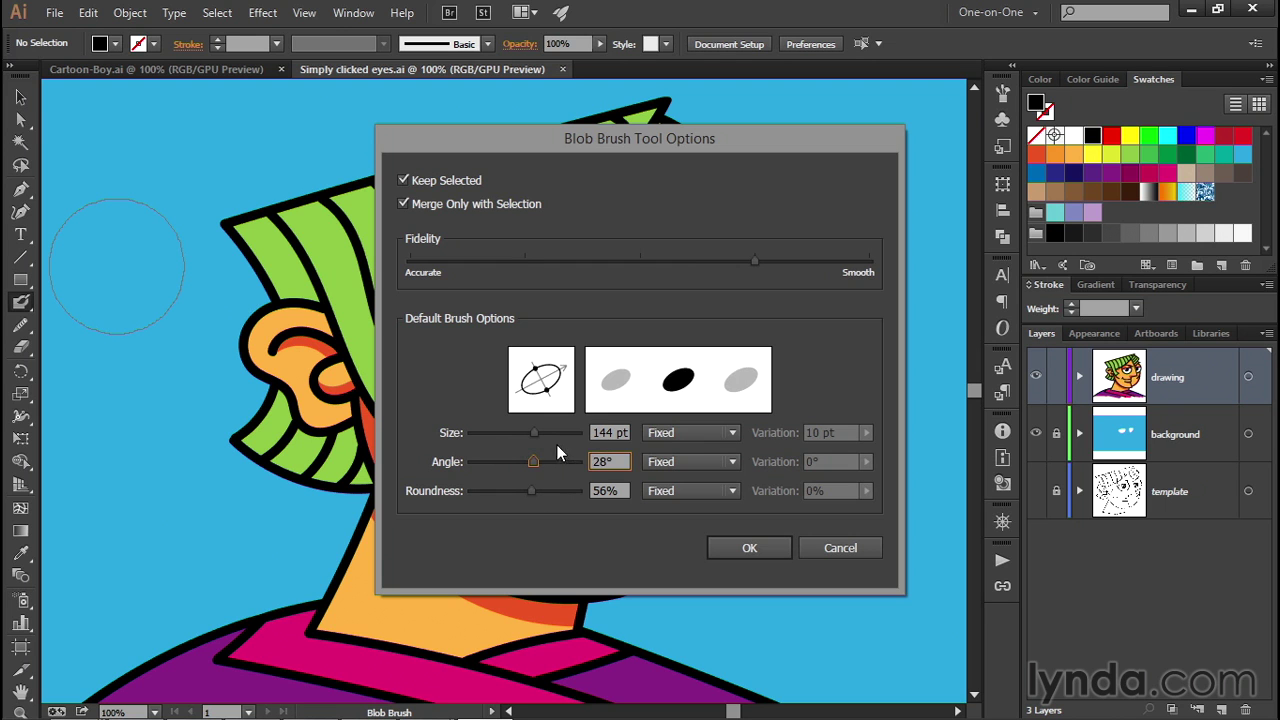
{"action": "left_click_drag", "start_coordinate": [567, 370], "coordinate": [562, 369]}
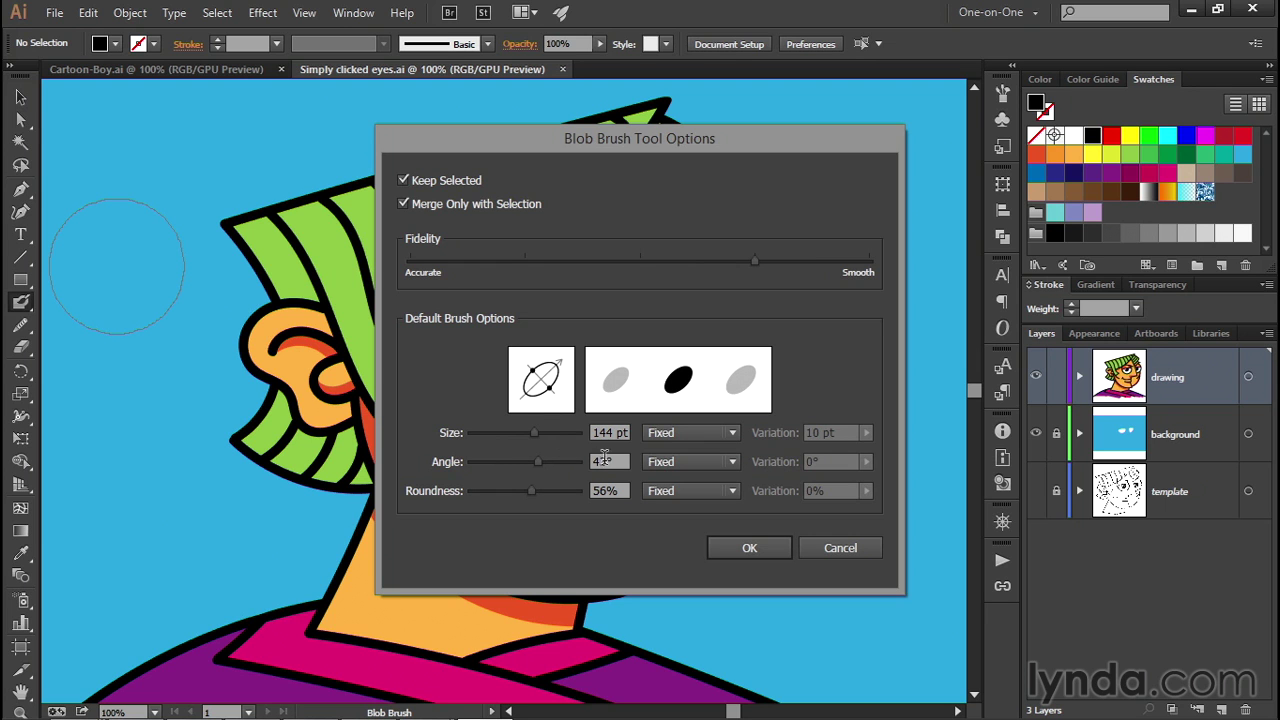
- Set the Blob Brush angle to 0° and roundness to 75%, and apply the options
{"action": "left_click_drag", "start_coordinate": [618, 462], "coordinate": [592, 462]}
{"action": "type", "text": "0"}
{"action": "key", "text": "Tab"}
{"action": "key", "text": "Tab"}
{"action": "type", "text": "75"}
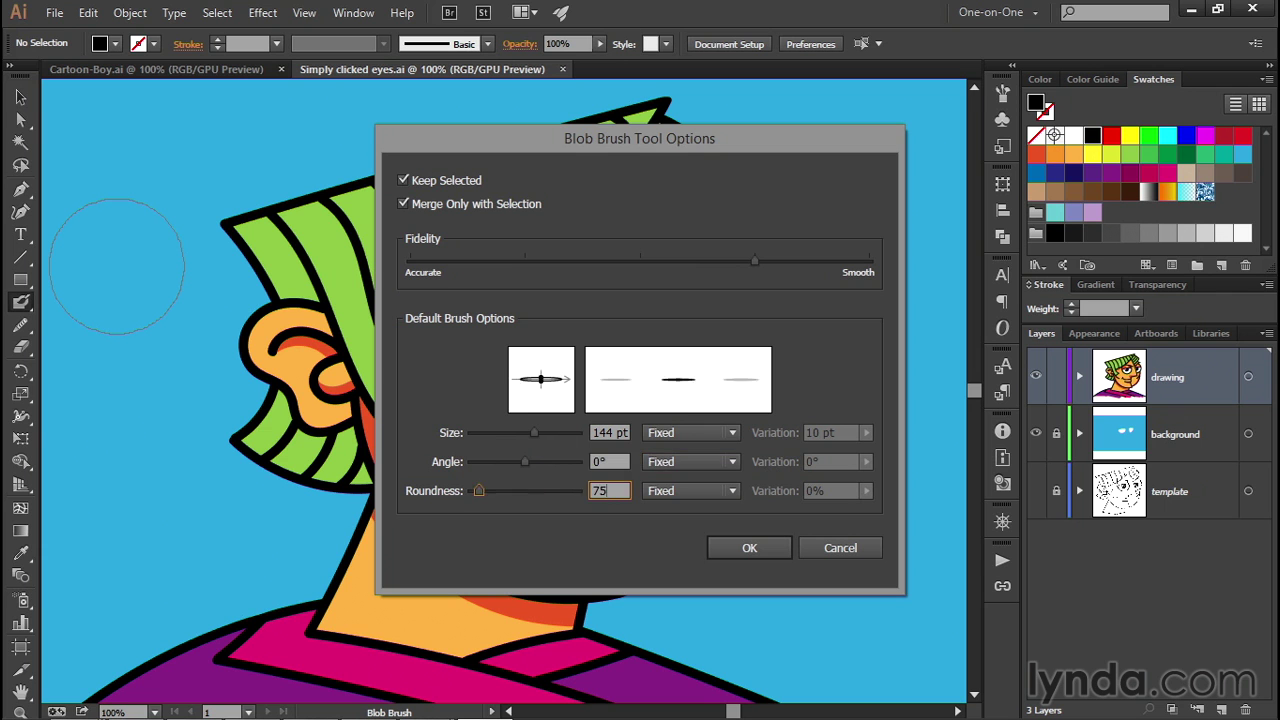
{"action": "left_click", "coordinate": [722, 548]}
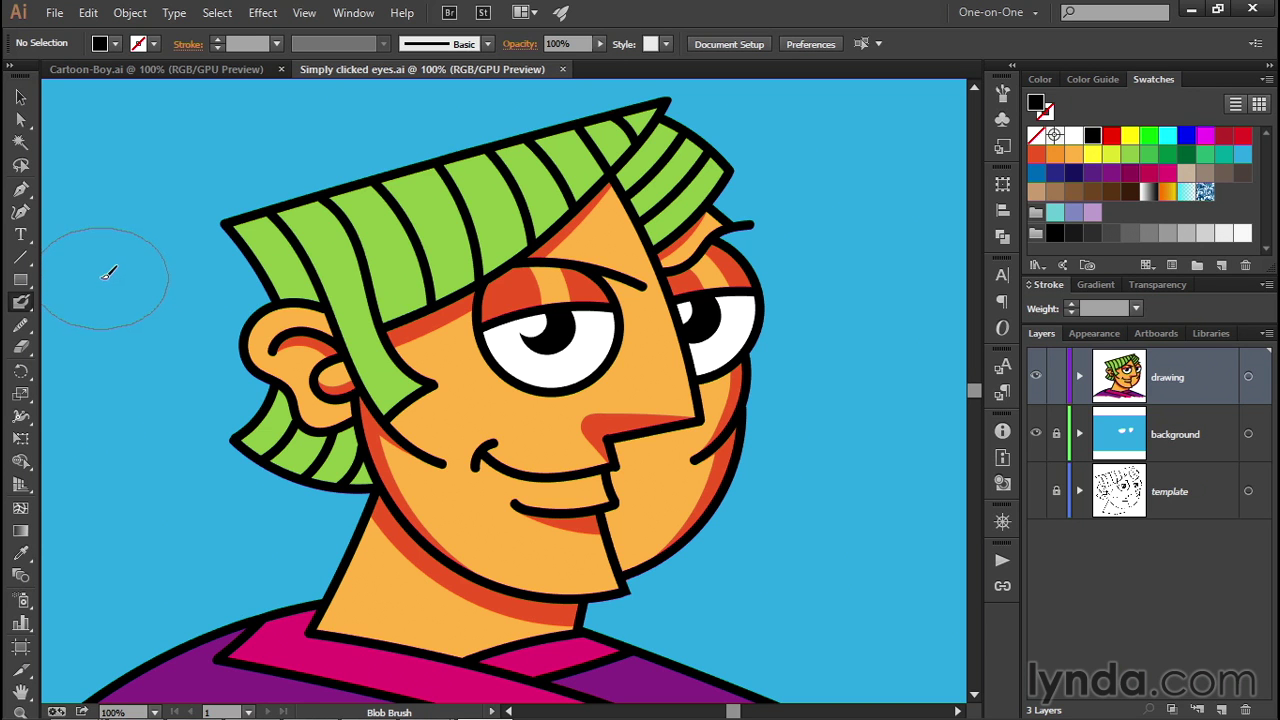
- Set the stroke color to white for painting in the sky beside the hair
{"action": "key", "text": "space"}
{"action": "left_click_drag", "start_coordinate": [100, 277], "coordinate": [234, 284]}
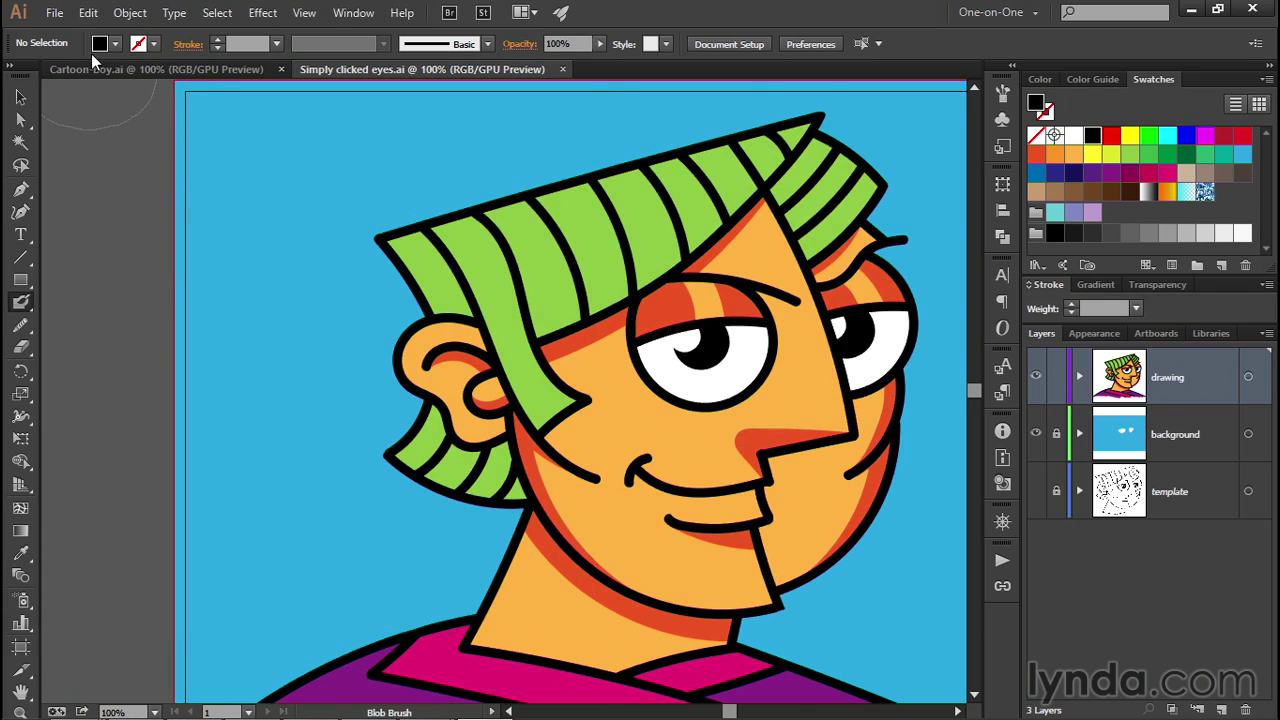
{"action": "left_click", "coordinate": [141, 49]}
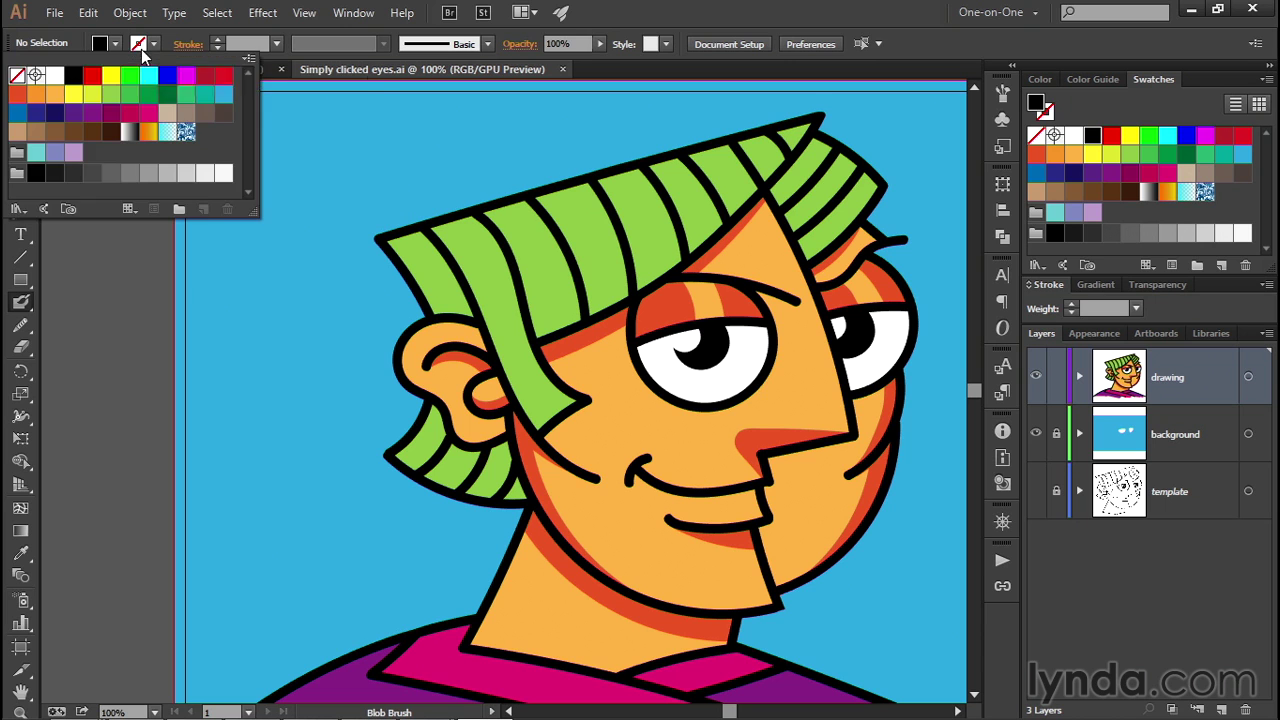
{"action": "left_click", "coordinate": [52, 77]}
{"action": "key", "text": "Escape"}
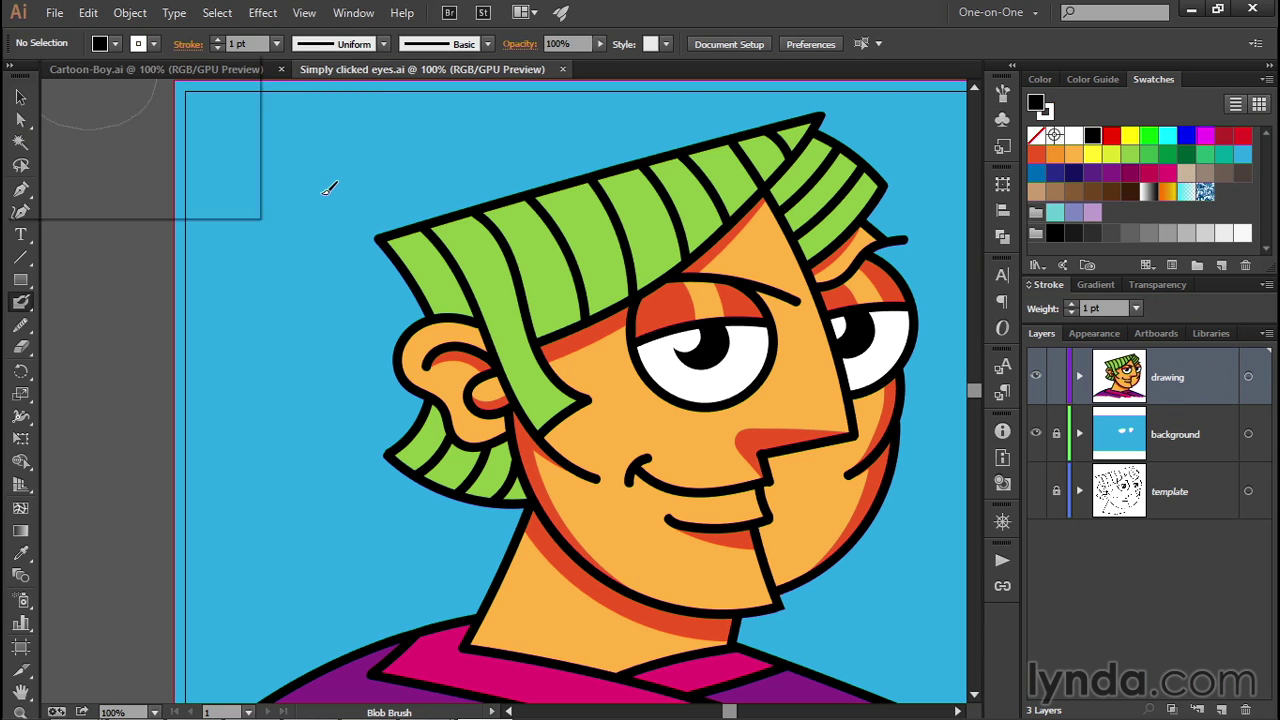
- Paint a white cloud from overlapping blobs of decreasing size in the sky behind the head, filling the gap between them
{"action": "left_click", "coordinate": [207, 245]}
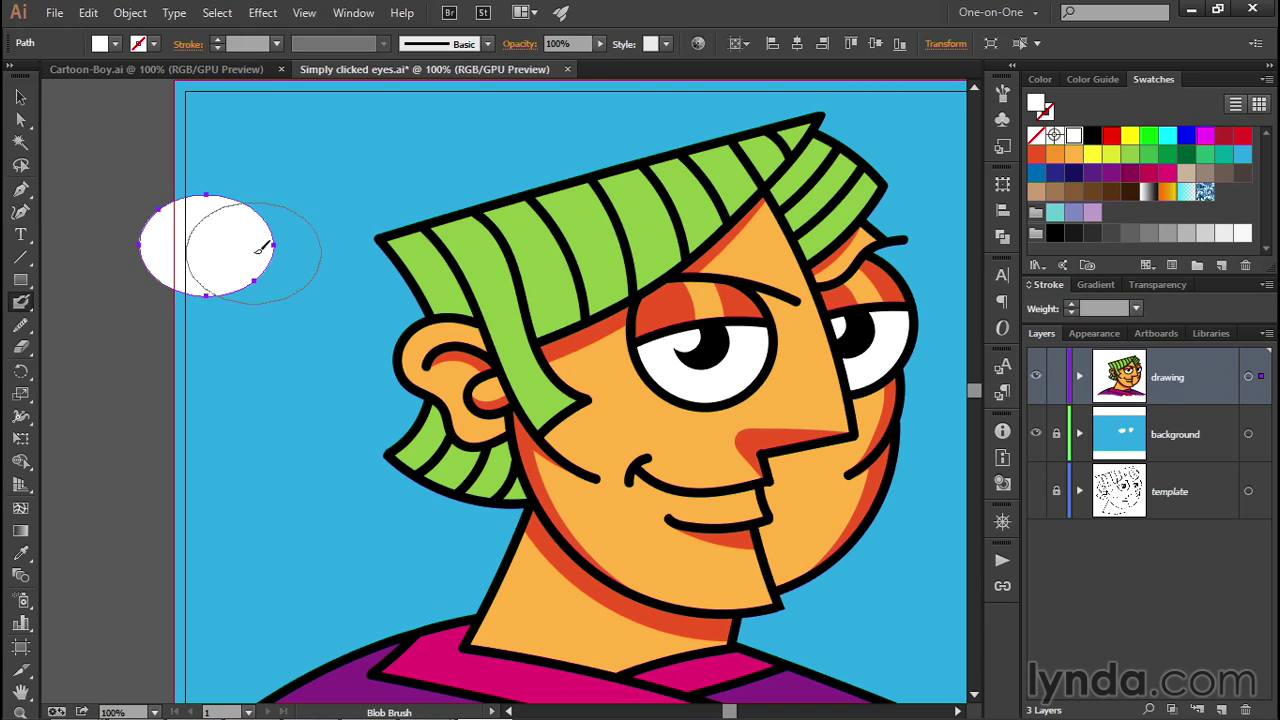
{"action": "left_click", "coordinate": [296, 285]}
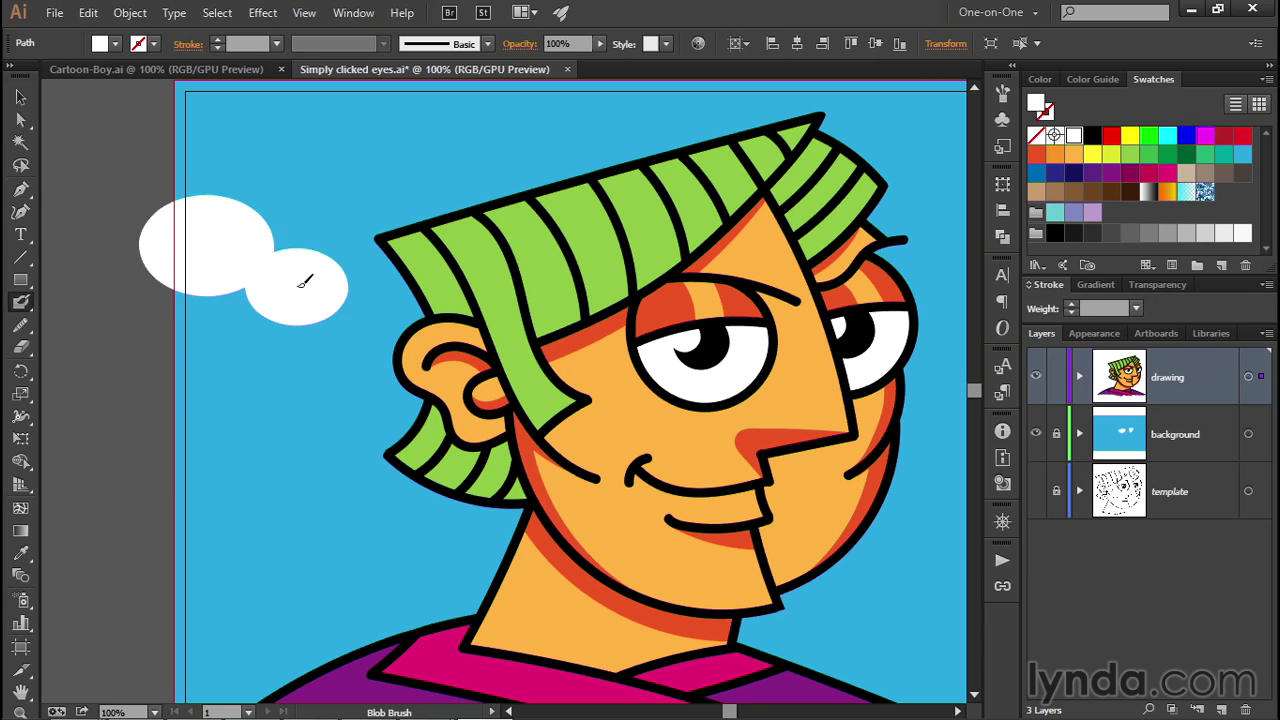
{"action": "left_click", "coordinate": [358, 310]}
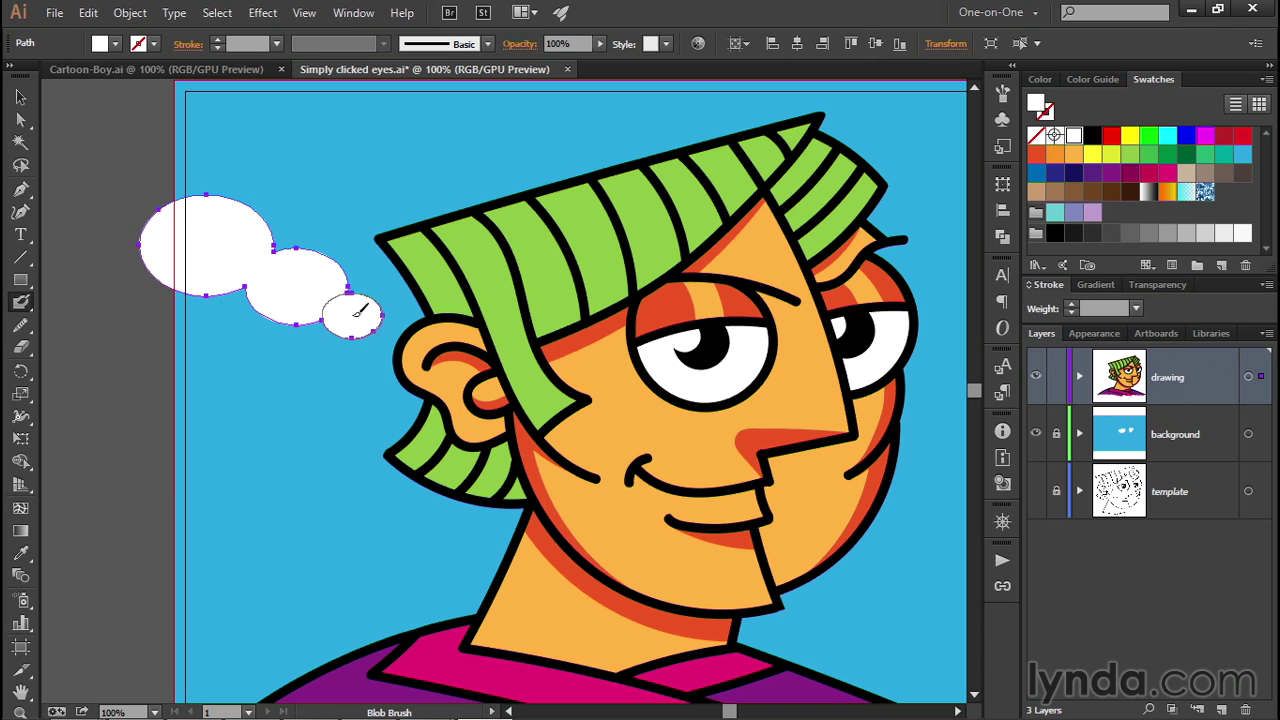
{"action": "left_click", "coordinate": [299, 339]}
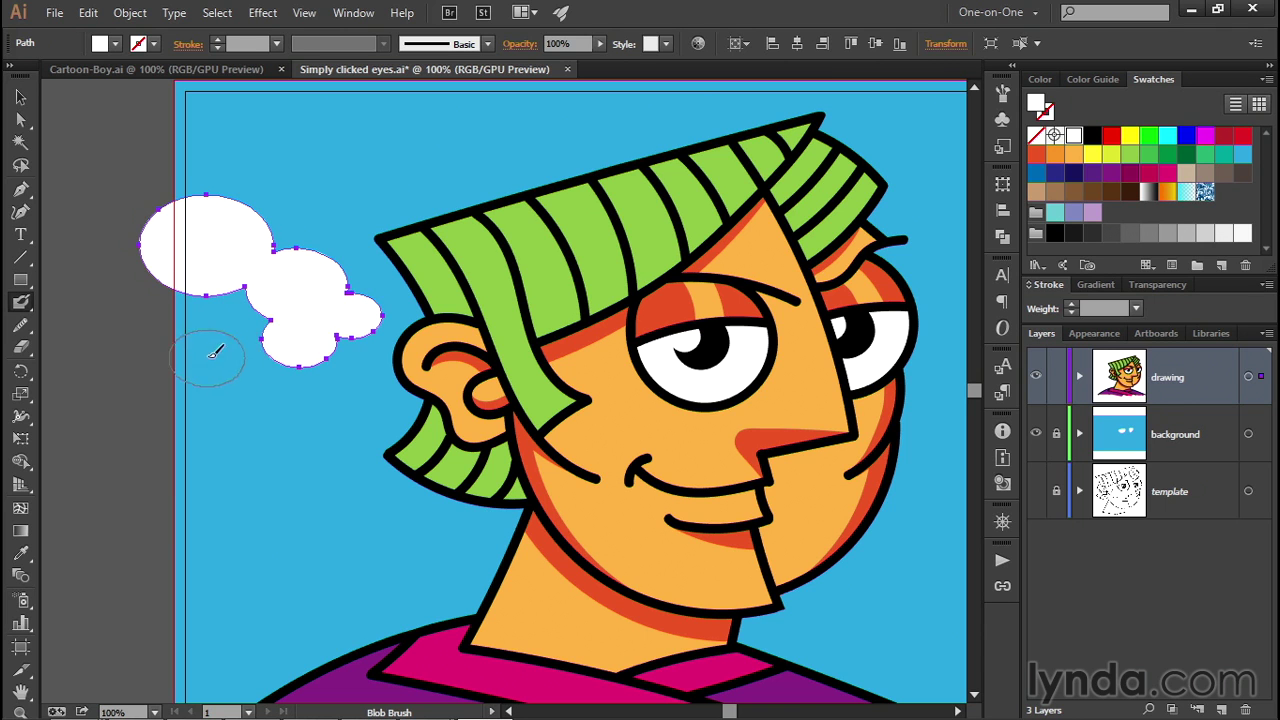
{"action": "left_click", "coordinate": [244, 346]}
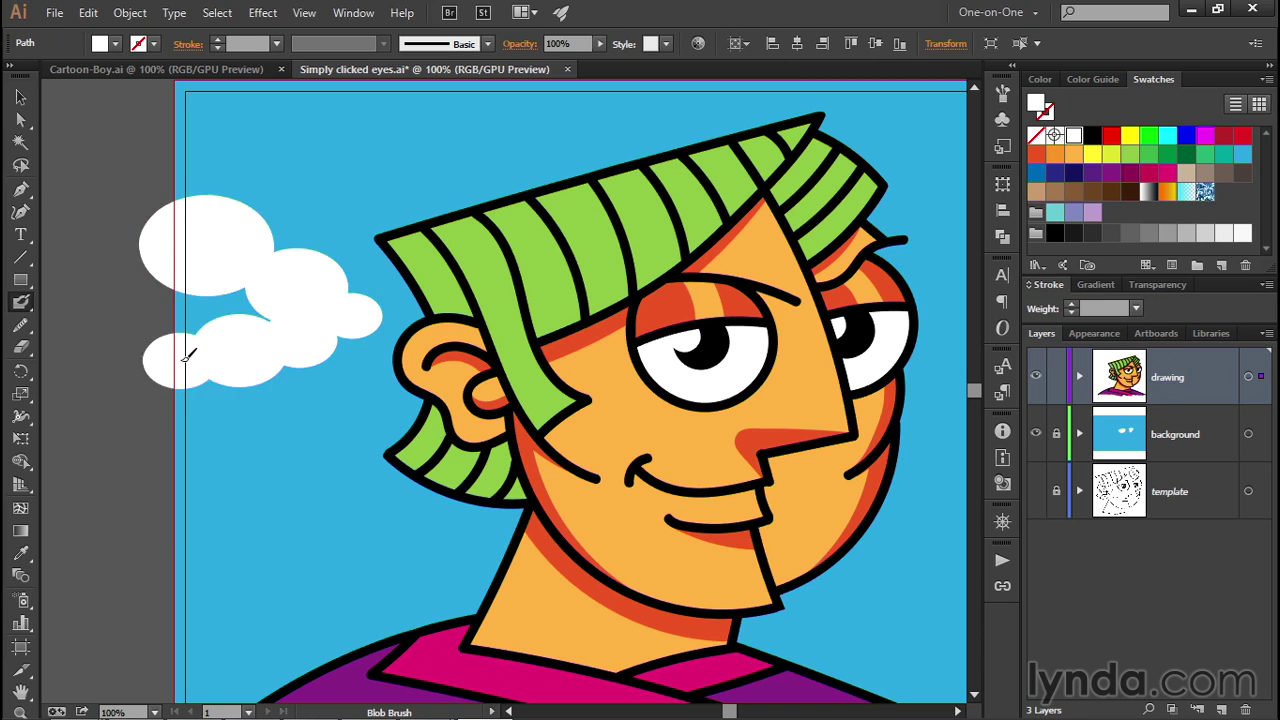
{"action": "mouse_move", "coordinate": [183, 357]}
{"action": "left_mouse_down"}
{"action": "mouse_move", "coordinate": [240, 300]}
{"action": "mouse_move", "coordinate": [237, 283]}
{"action": "mouse_move", "coordinate": [208, 312]}
{"action": "mouse_move", "coordinate": [185, 283]}
{"action": "mouse_move", "coordinate": [172, 292]}
{"action": "mouse_move", "coordinate": [182, 306]}
{"action": "left_mouse_up"}
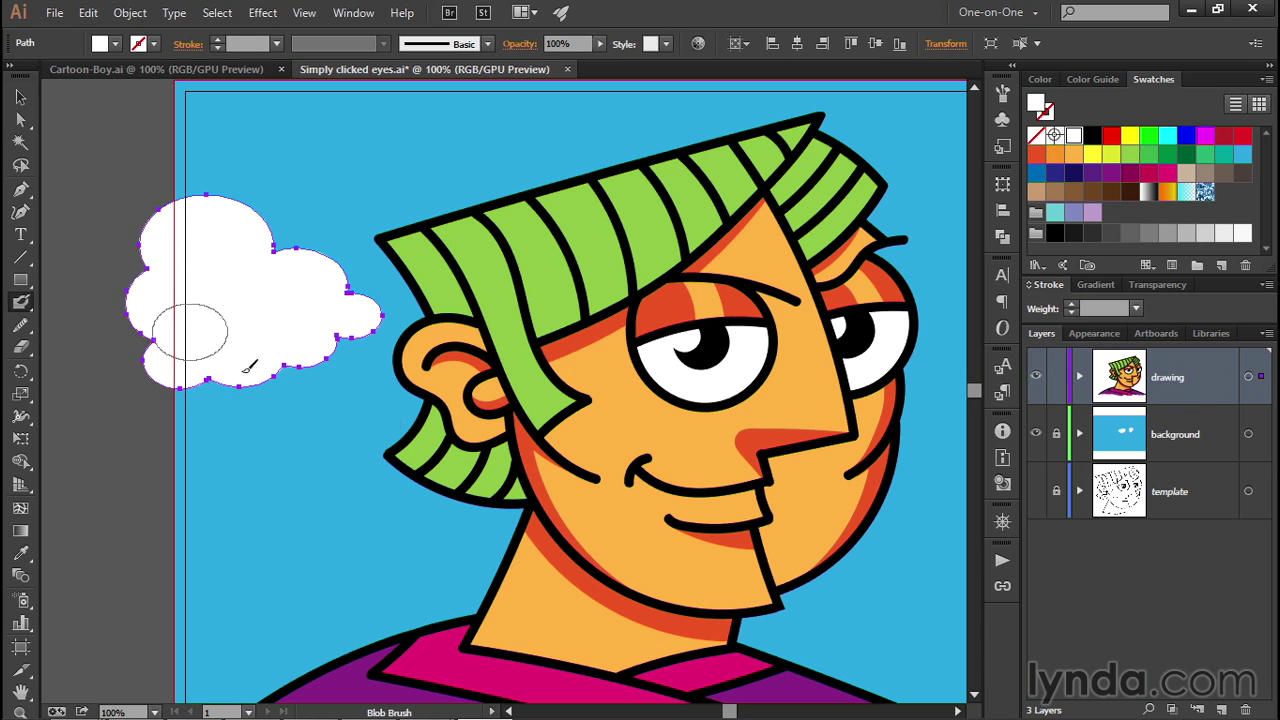
- Merge the two overlapping white cloud pieces in front of the face into one shape and nudge it right by a large increment
{"action": "key", "text": "space"}
{"action": "left_click_drag", "start_coordinate": [786, 429], "coordinate": [502, 416]}
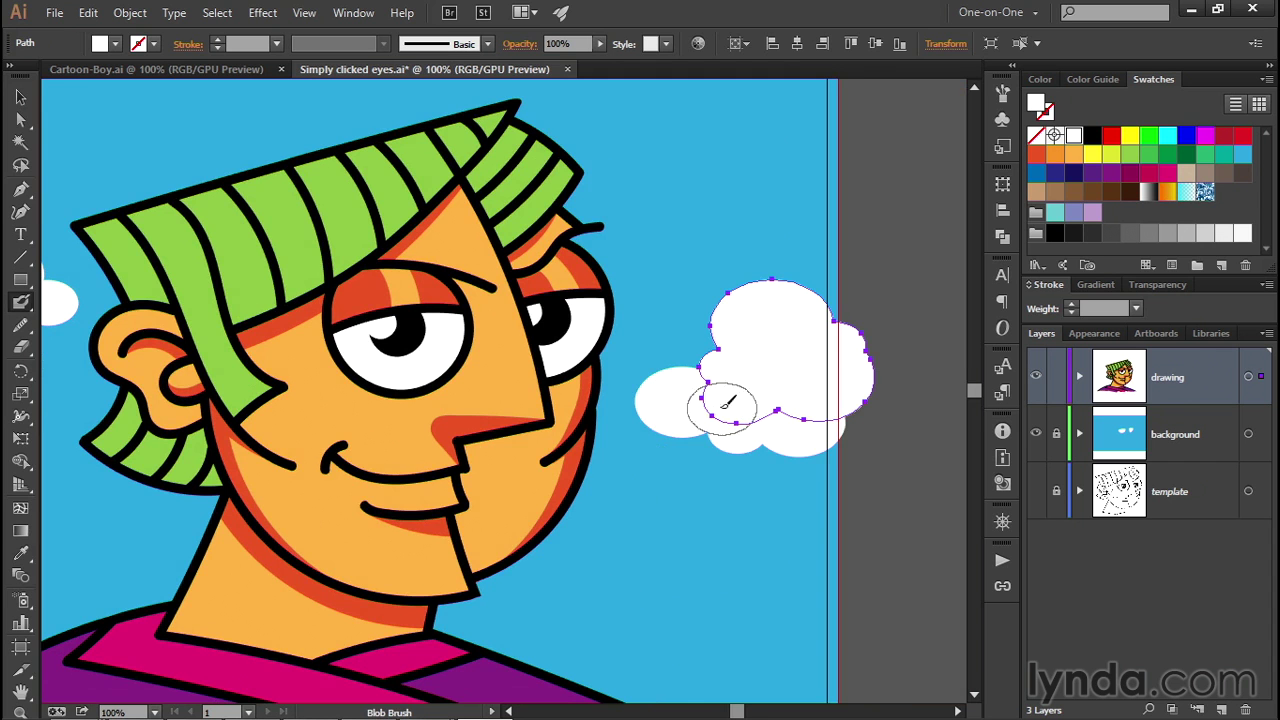
{"action": "key", "text": "Return"}
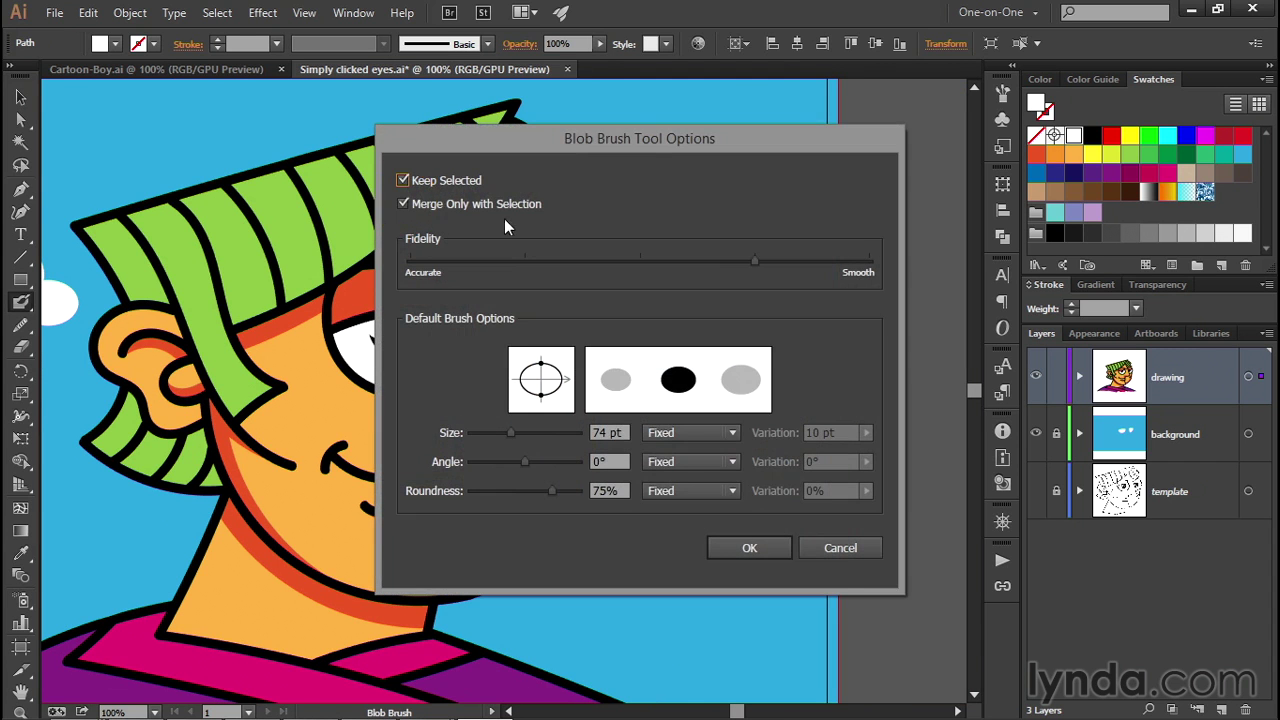
{"action": "left_click", "coordinate": [840, 548]}
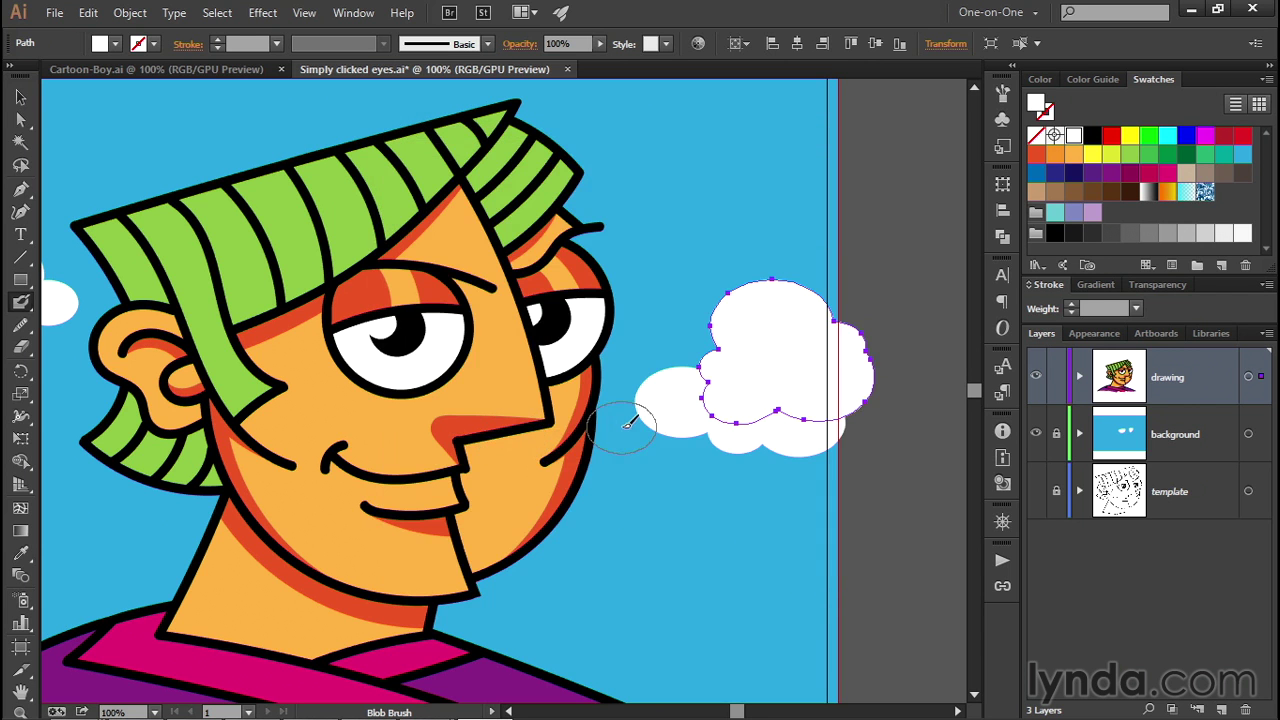
{"action": "left_click", "coordinate": [674, 410], "text": "ctrl+shift"}
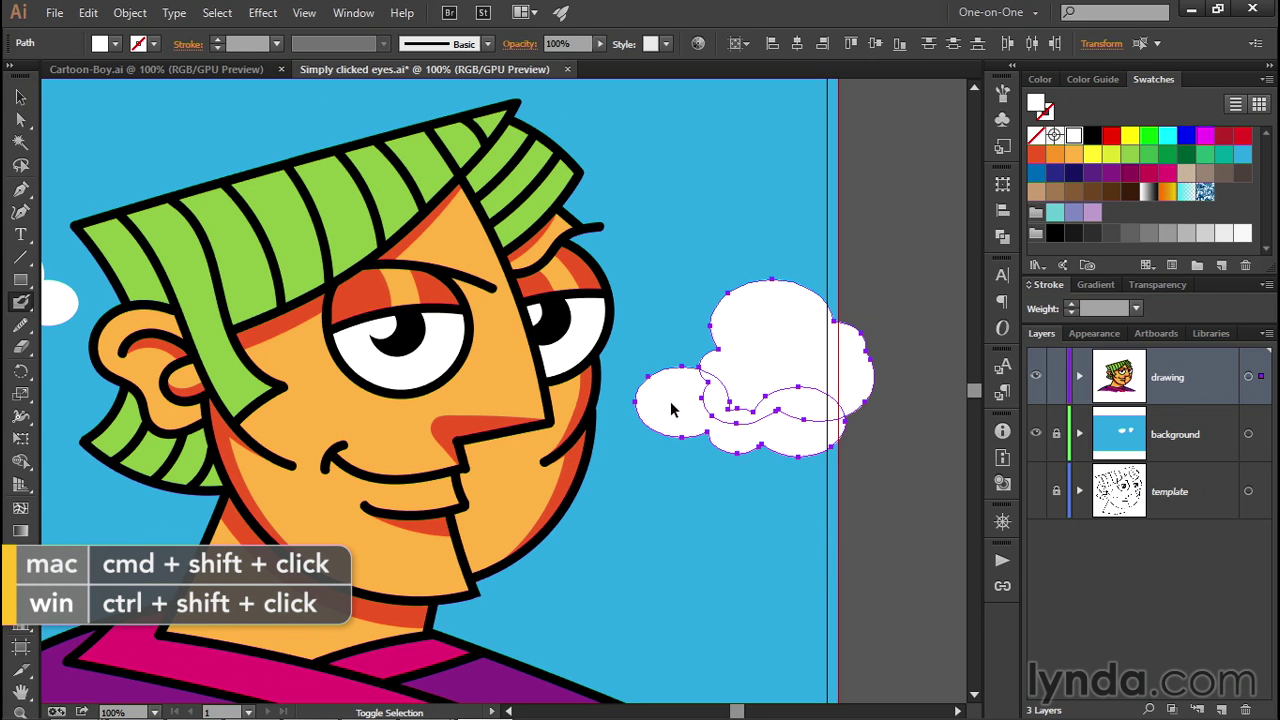
{"action": "left_click_drag", "start_coordinate": [769, 407], "coordinate": [758, 385]}
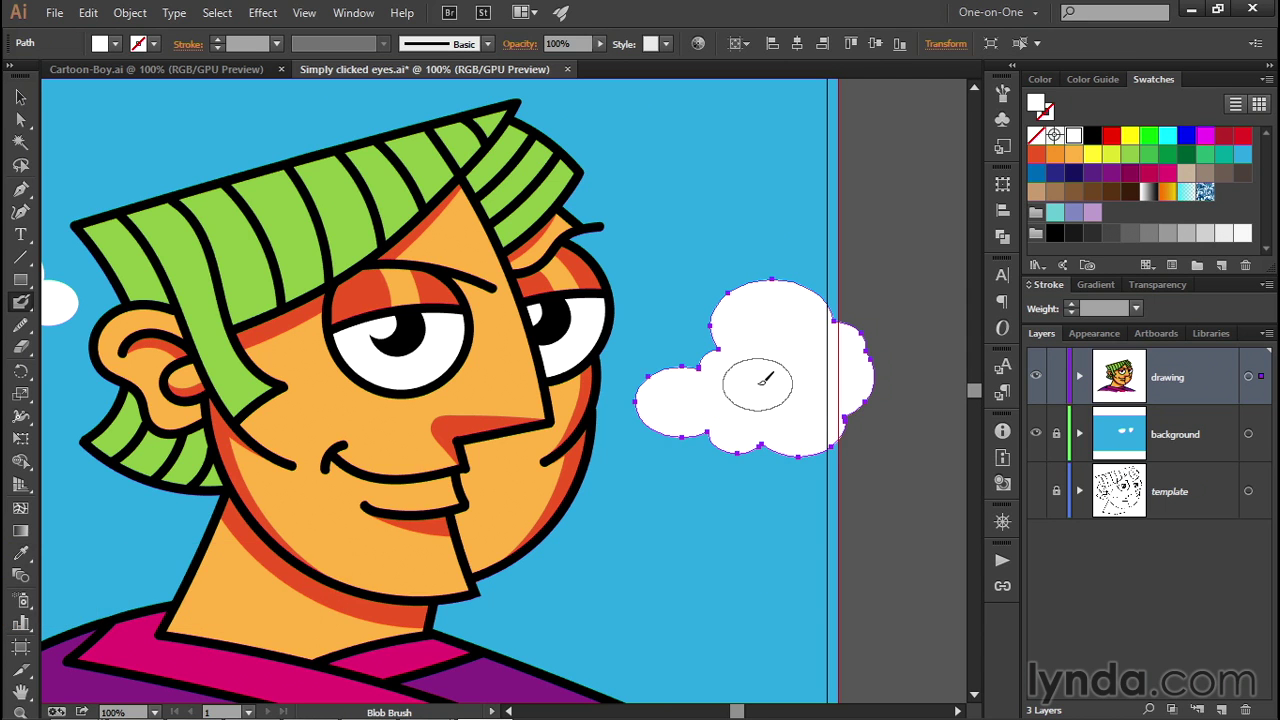
{"action": "key", "text": "shift+Right"}
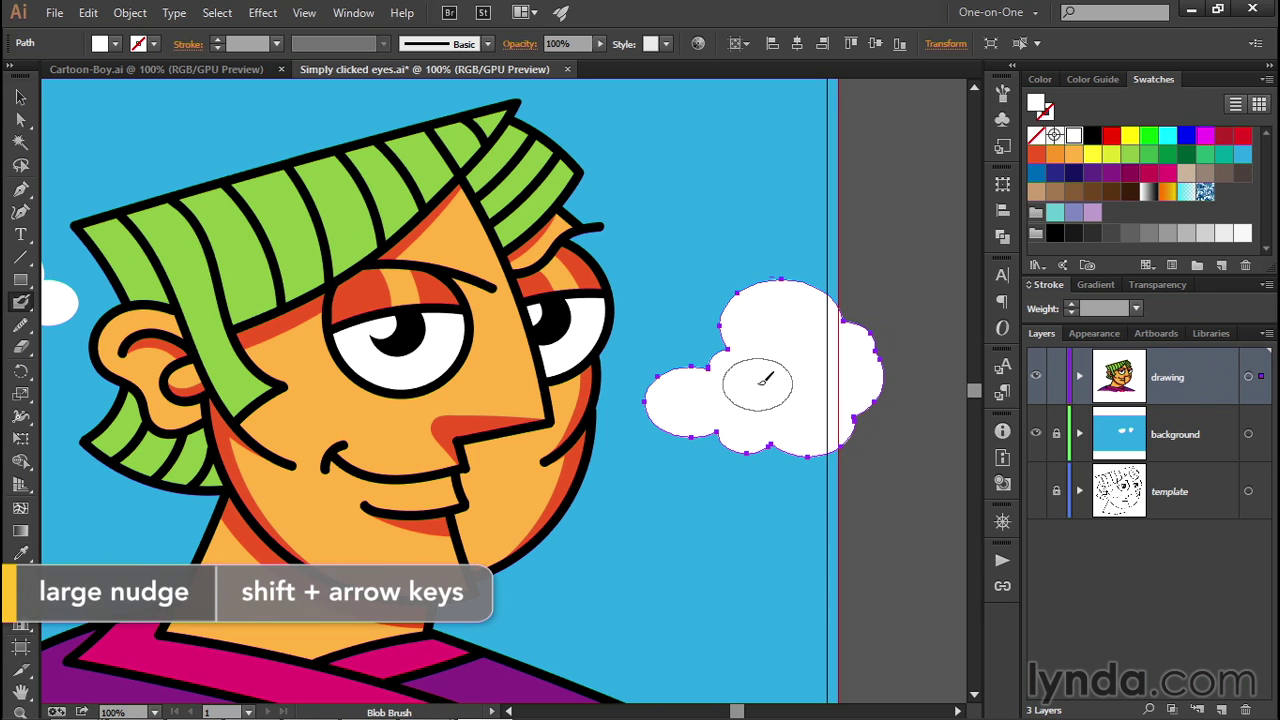
- Deselect the merged cloud and set the fill color to light gray for its shading
{"action": "left_click", "coordinate": [758, 409], "text": "ctrl"}
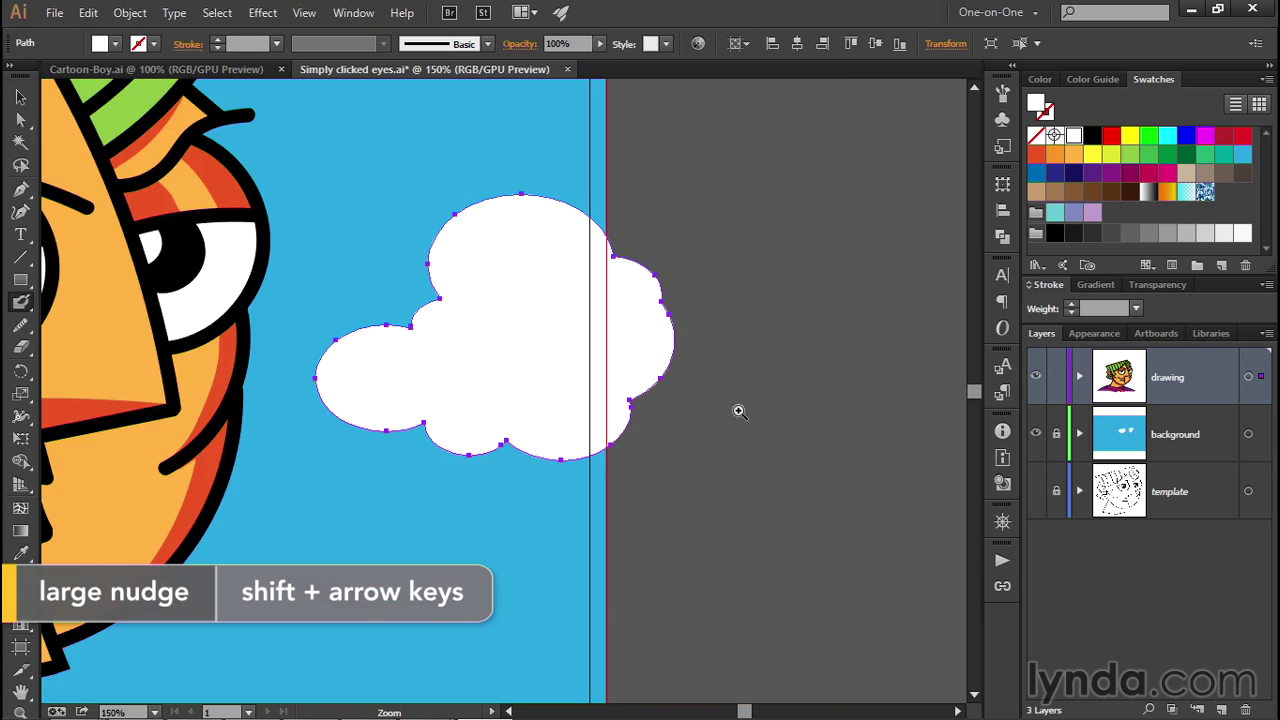
{"action": "left_click", "coordinate": [484, 386], "text": "ctrl"}
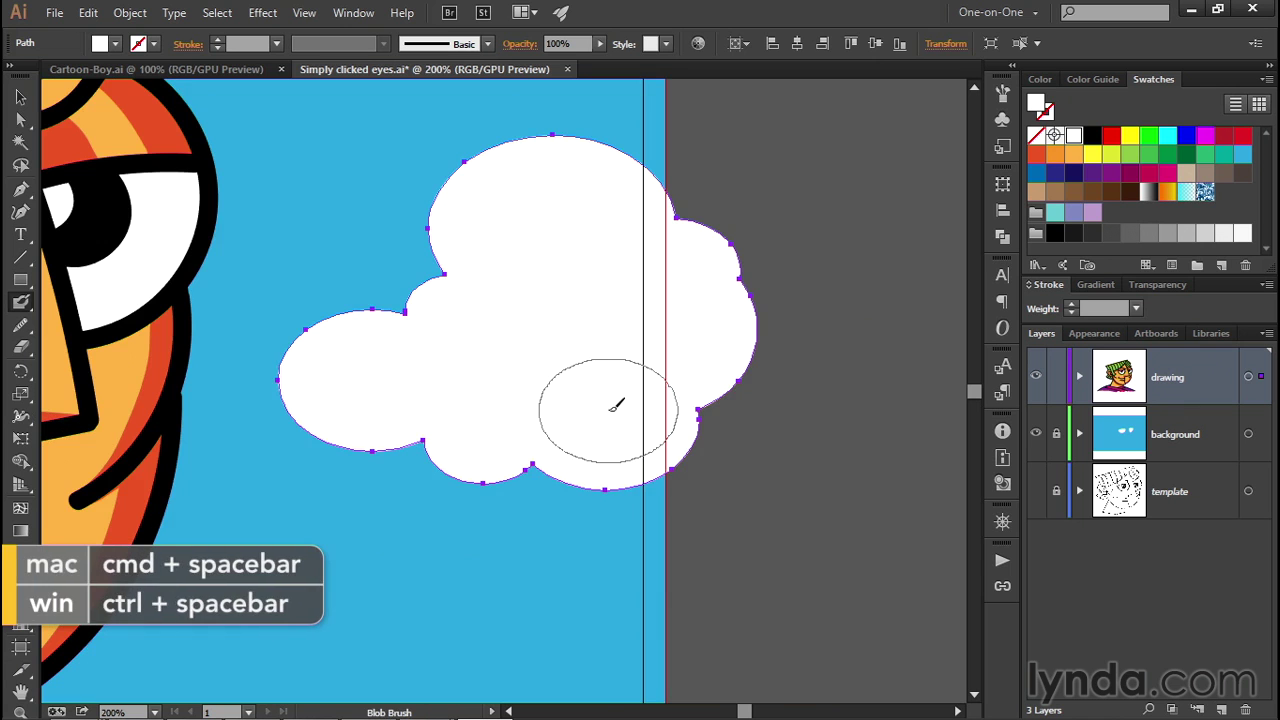
{"action": "key", "text": "ctrl+shift+a"}
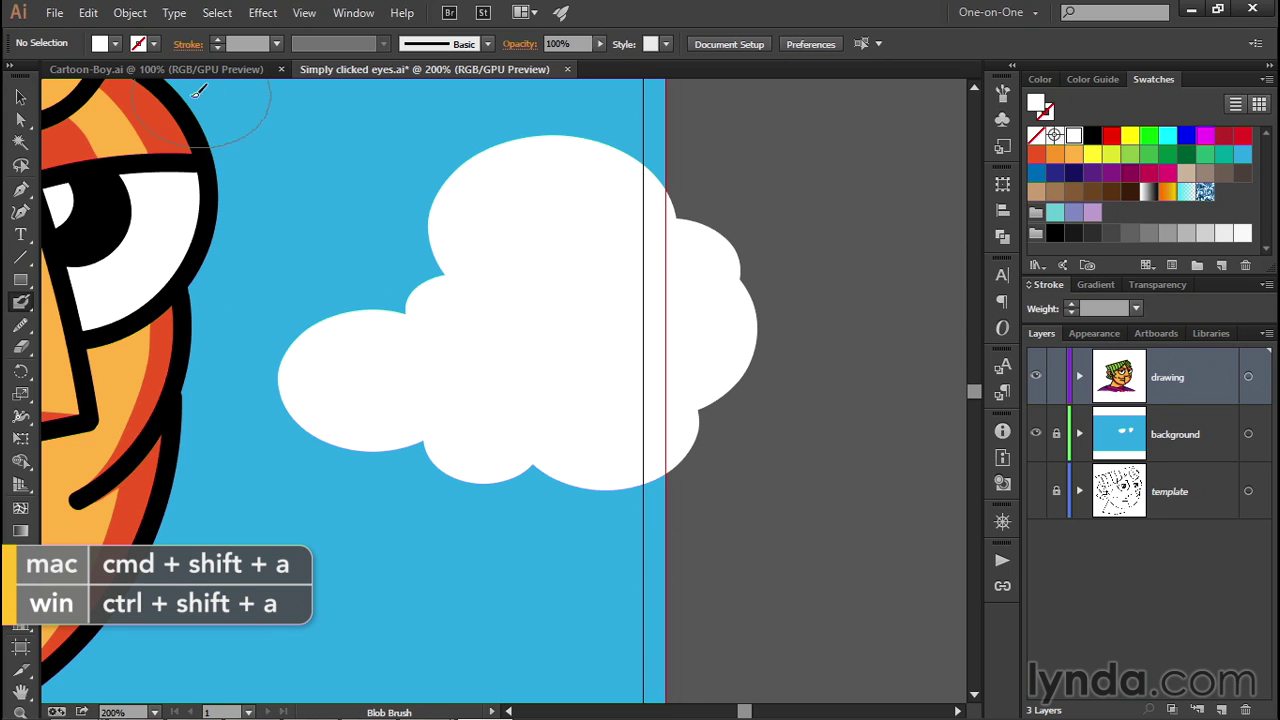
{"action": "left_click", "coordinate": [100, 46]}
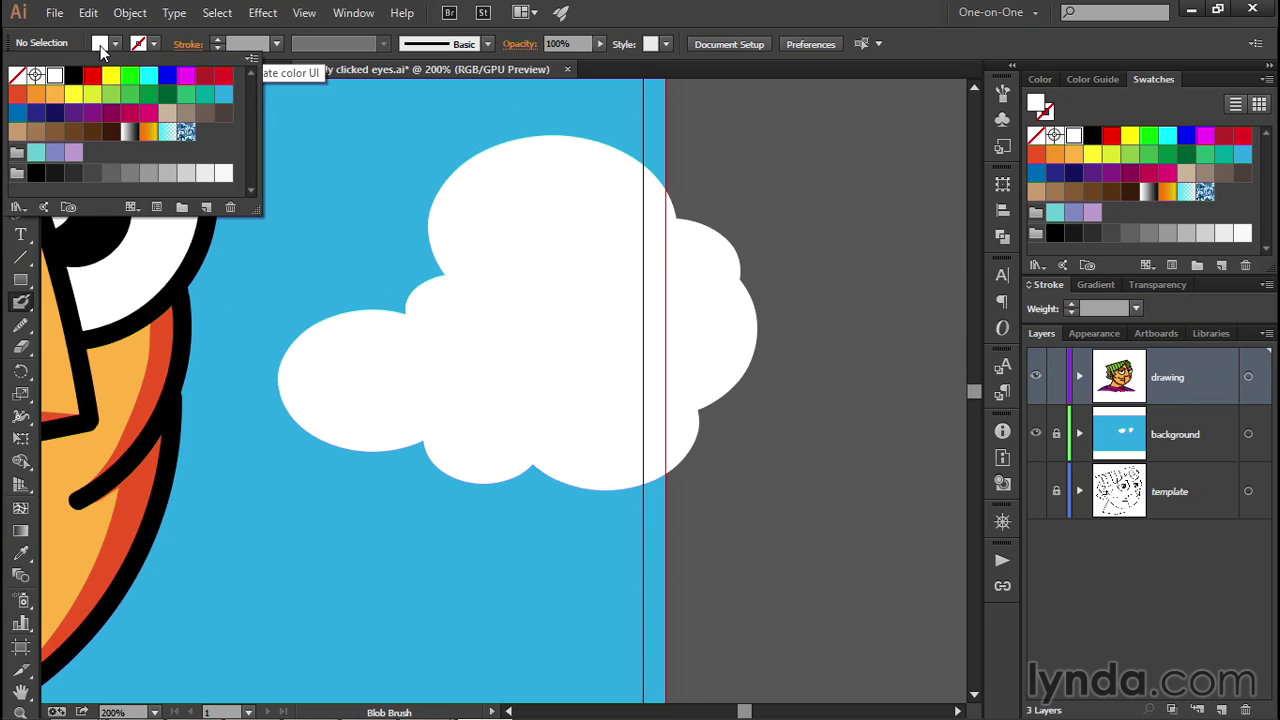
{"action": "left_click", "coordinate": [188, 175]}
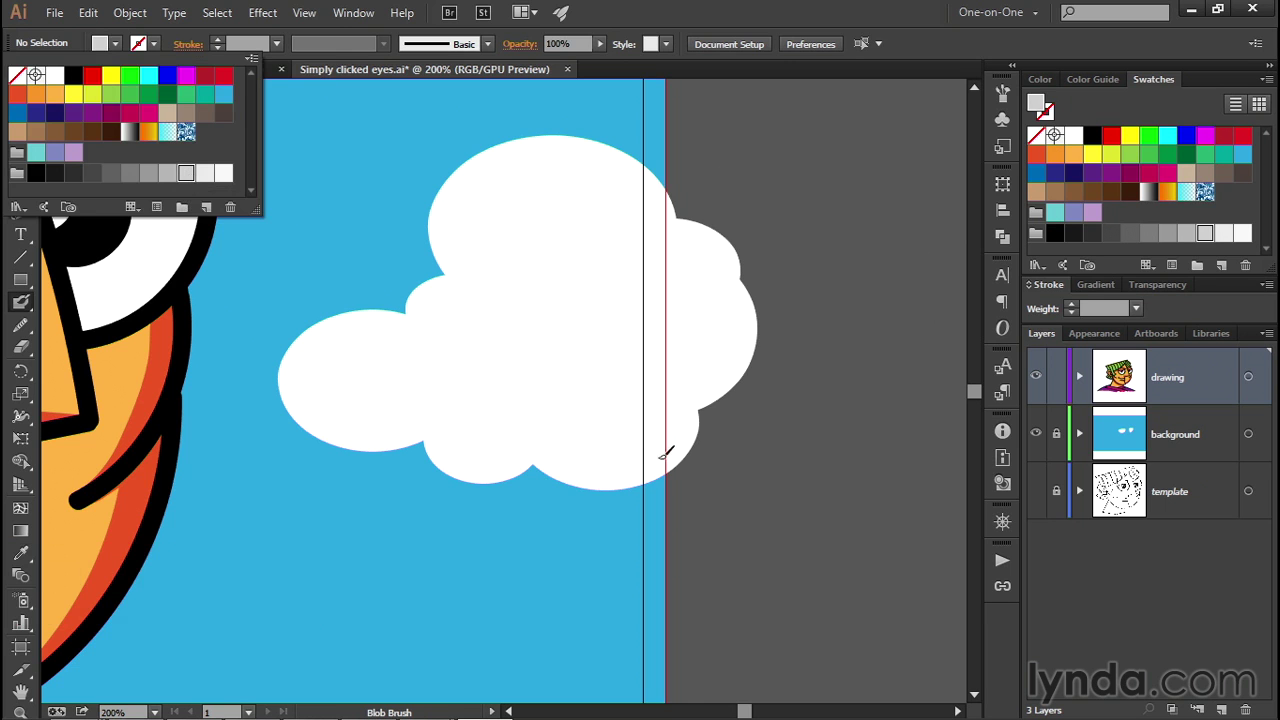
{"action": "left_click", "coordinate": [623, 434]}
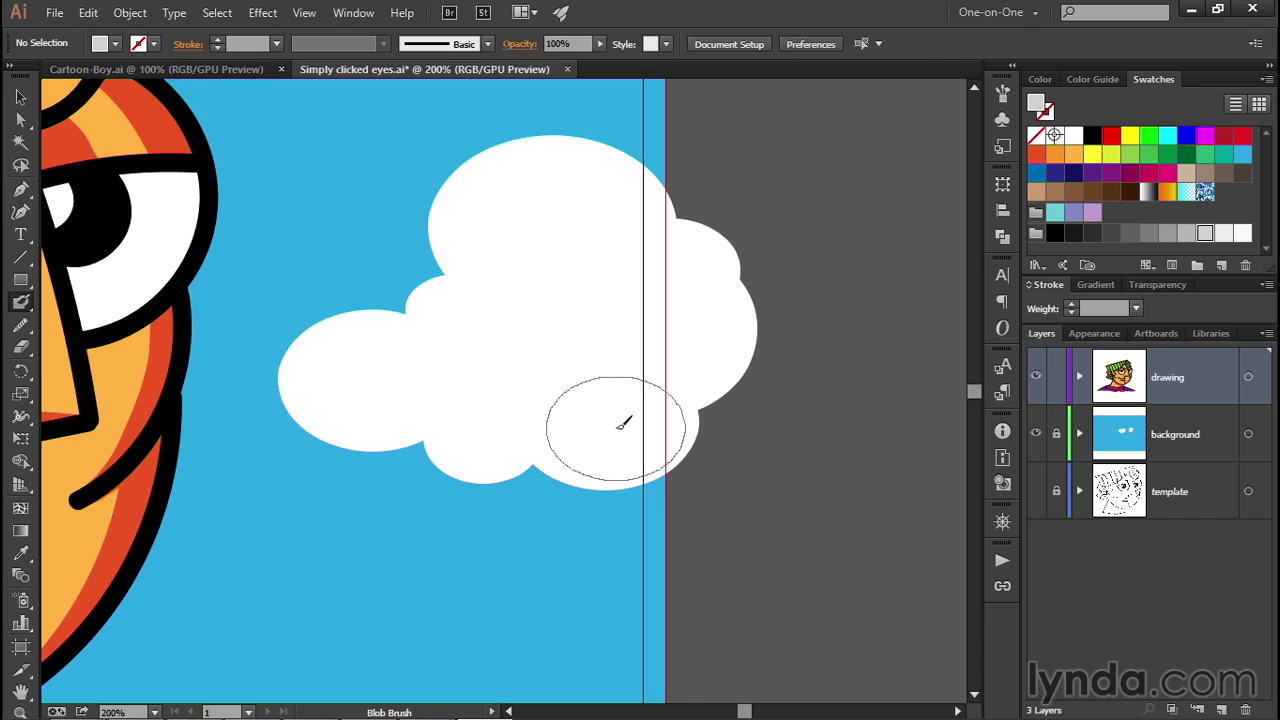
- Paint three light gray blobs, sized to the lower white lobes, along the bottom of the cloud in front of the face
{"action": "key", "text": "bracketright"}
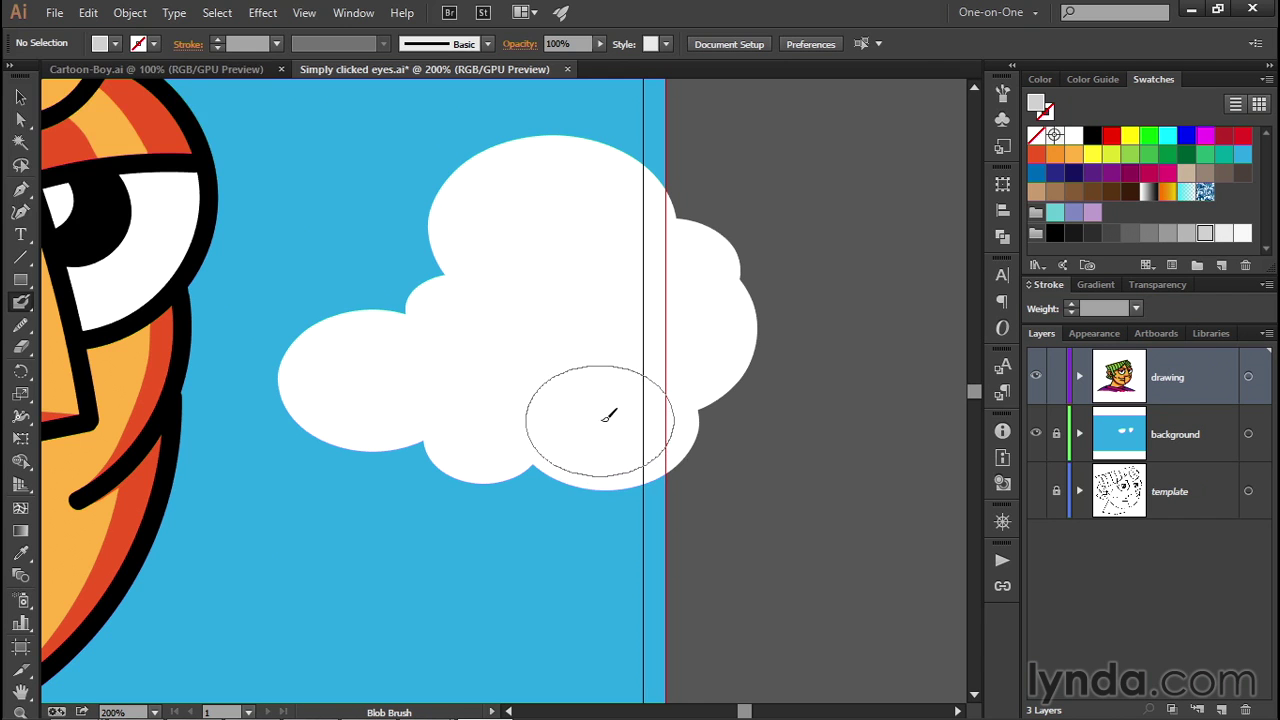
{"action": "left_click", "coordinate": [610, 416]}
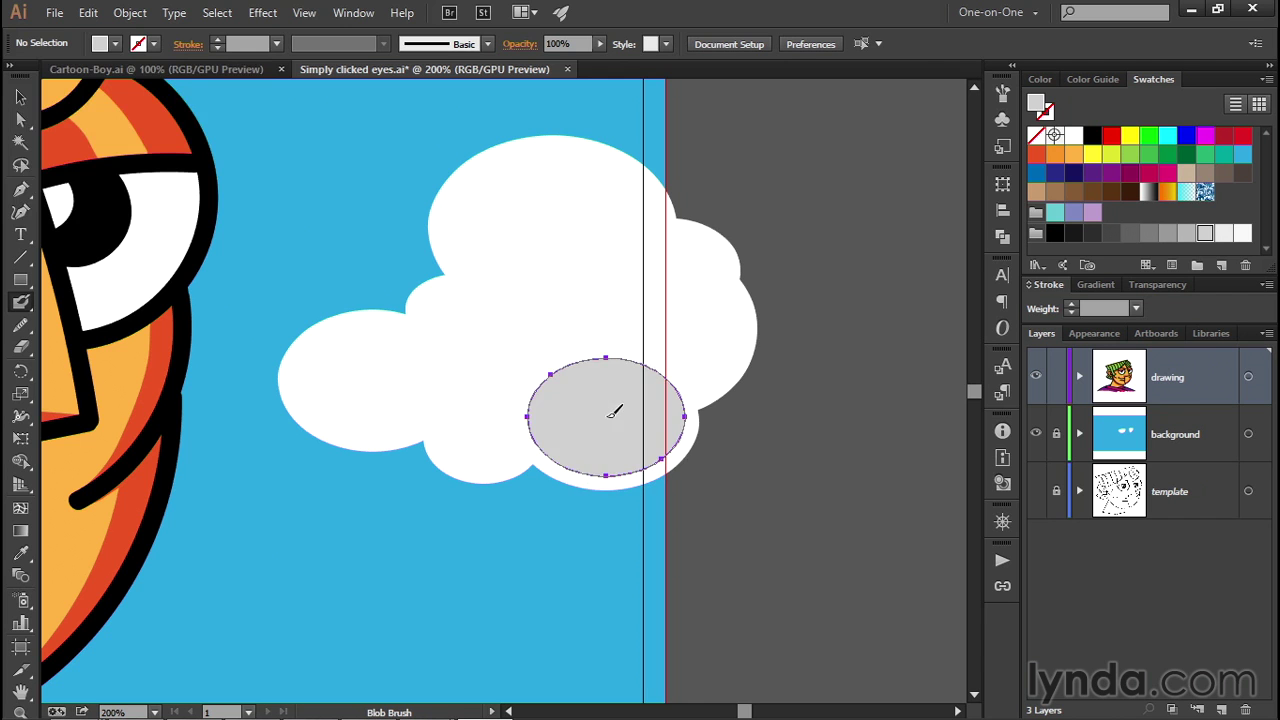
{"action": "key", "text": "bracketleft"}
{"action": "key", "text": "bracketleft"}
{"action": "key", "text": "bracketleft"}
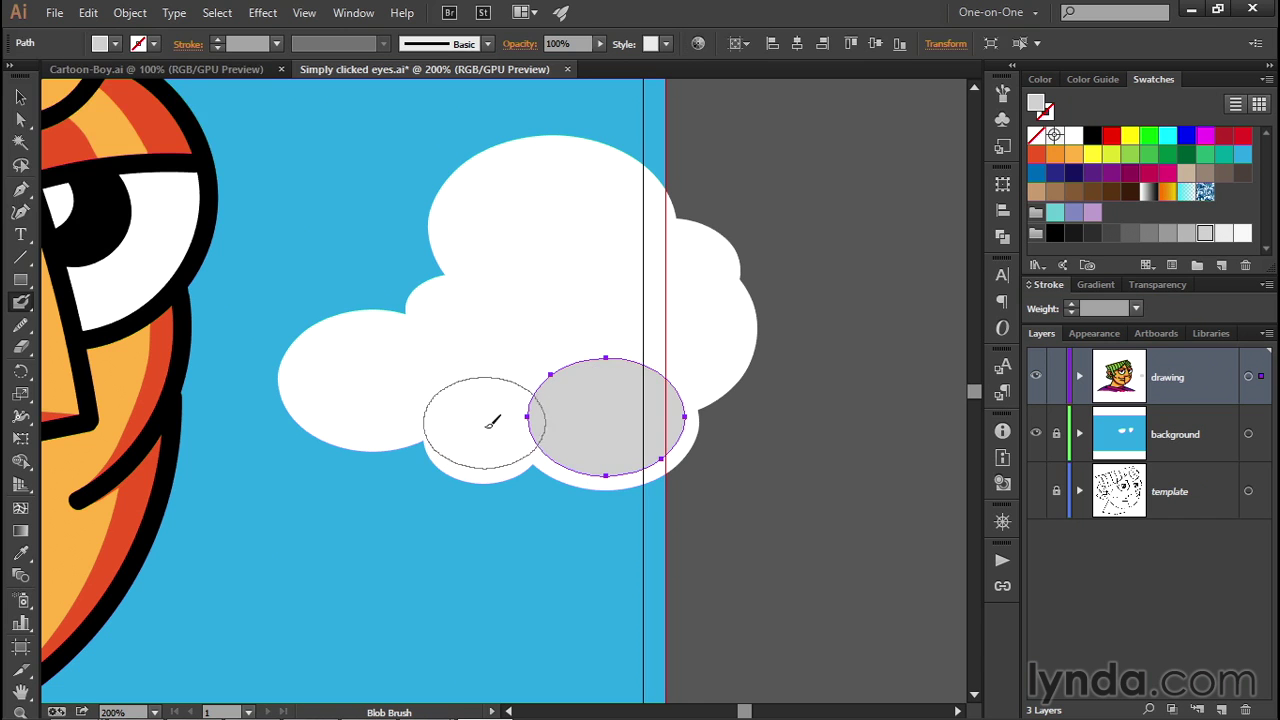
{"action": "left_click", "coordinate": [491, 425]}
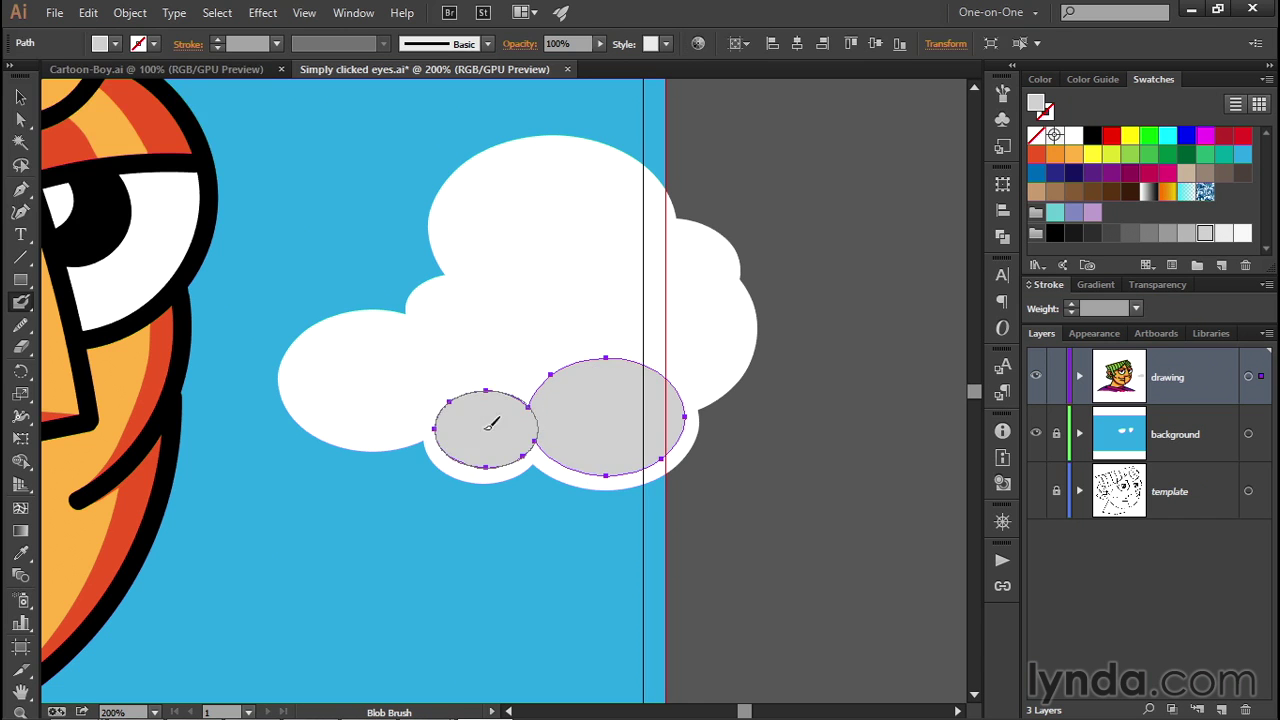
{"action": "key", "text": "bracketright"}
{"action": "key", "text": "bracketright"}
{"action": "key", "text": "bracketright"}
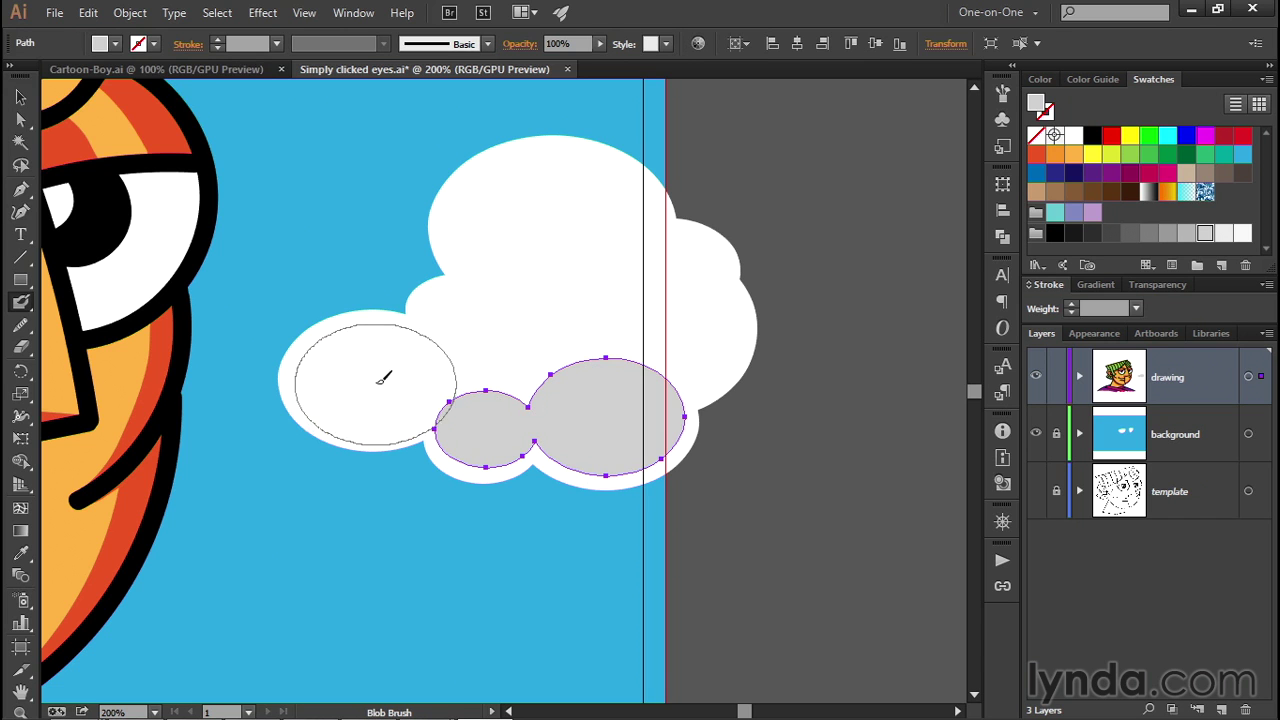
{"action": "left_click", "coordinate": [380, 381]}
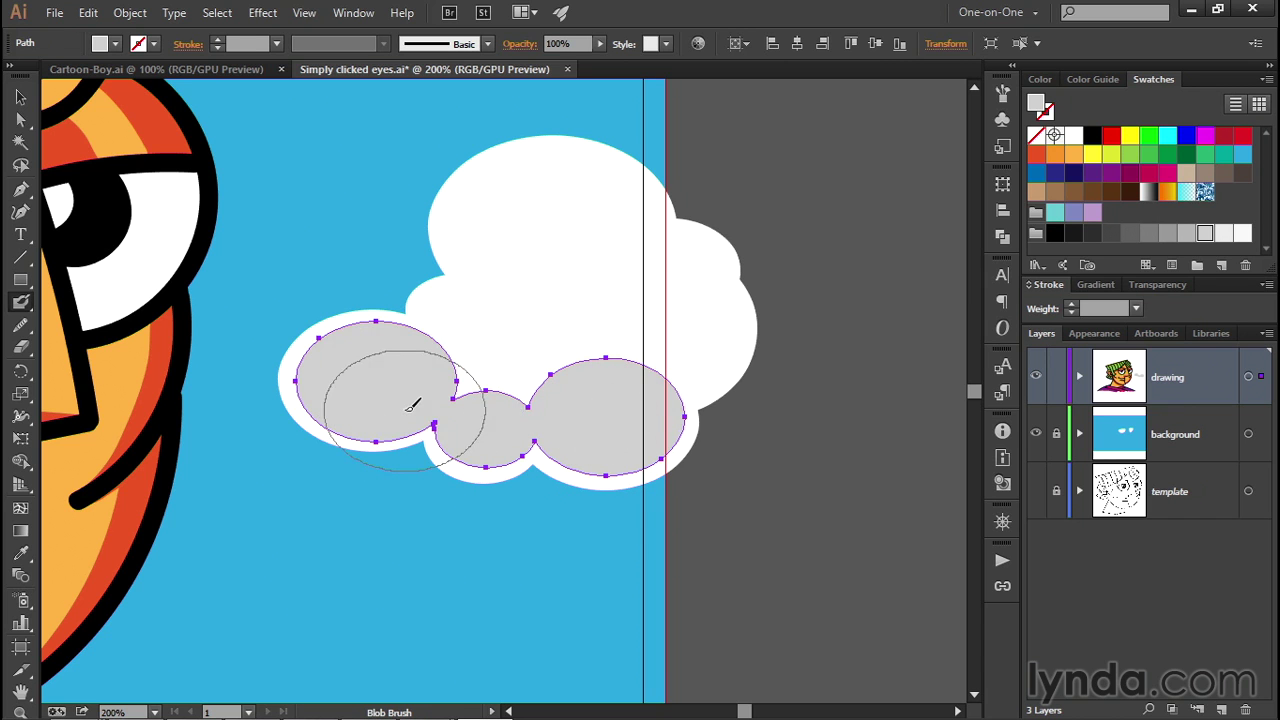
- Set the Eraser tool's roundness to 75%
{"action": "left_click", "coordinate": [22, 348]}
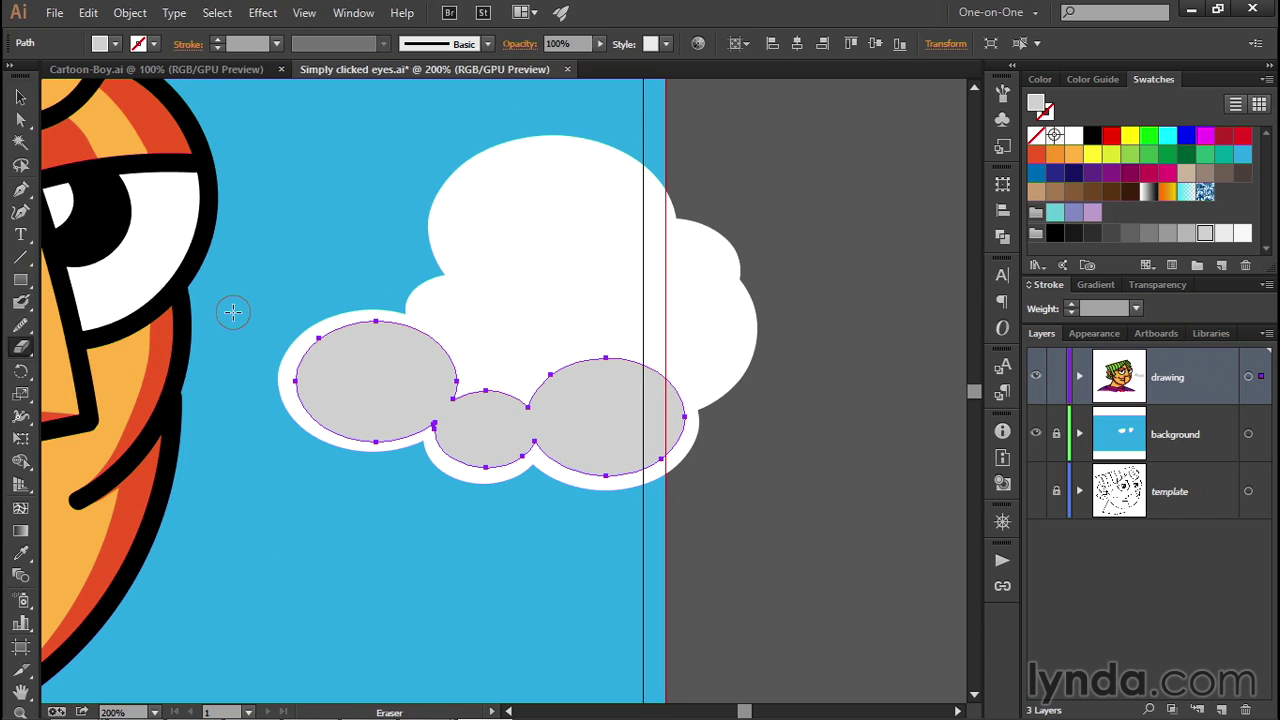
{"action": "key", "text": "Return"}
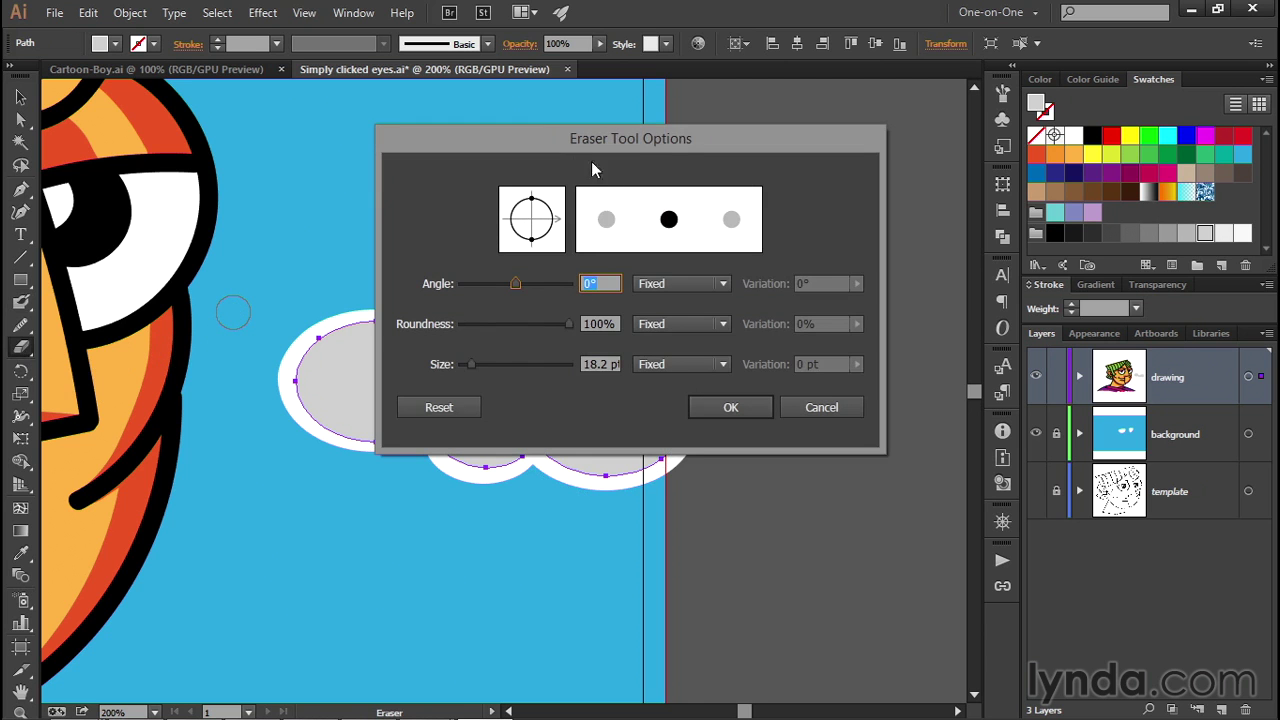
{"action": "left_click", "coordinate": [587, 318]}
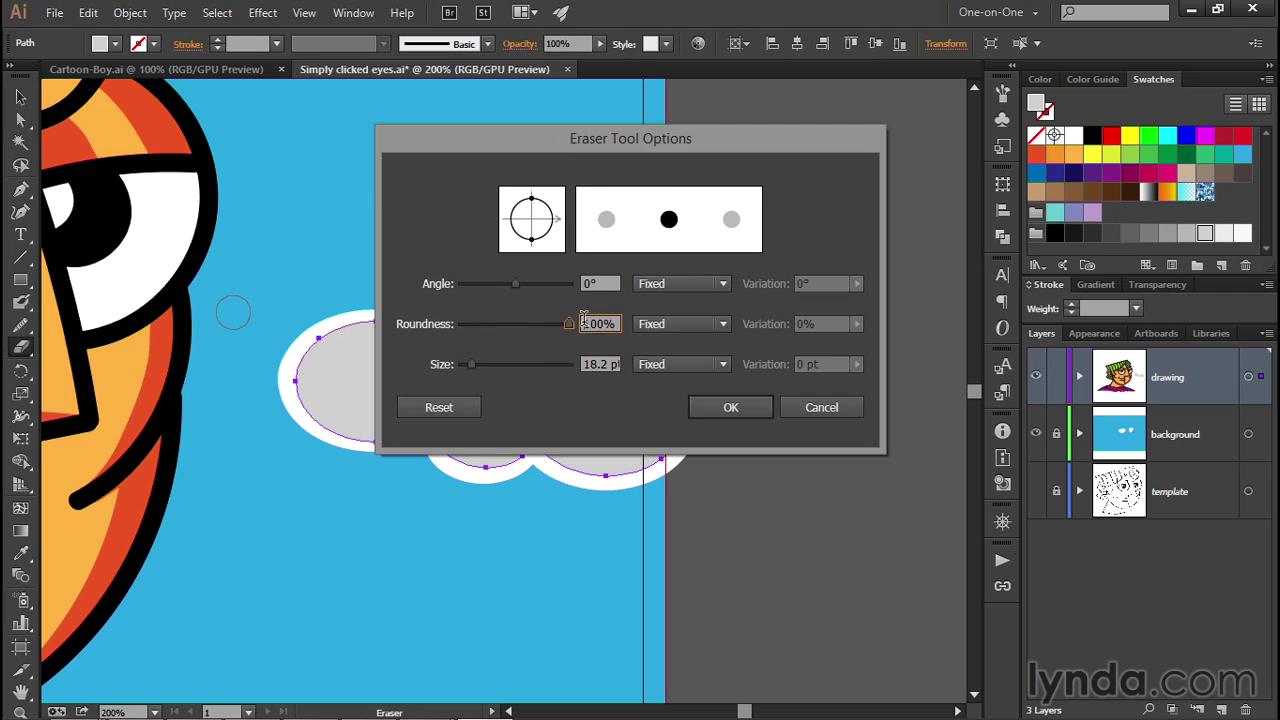
{"action": "type", "text": "75"}
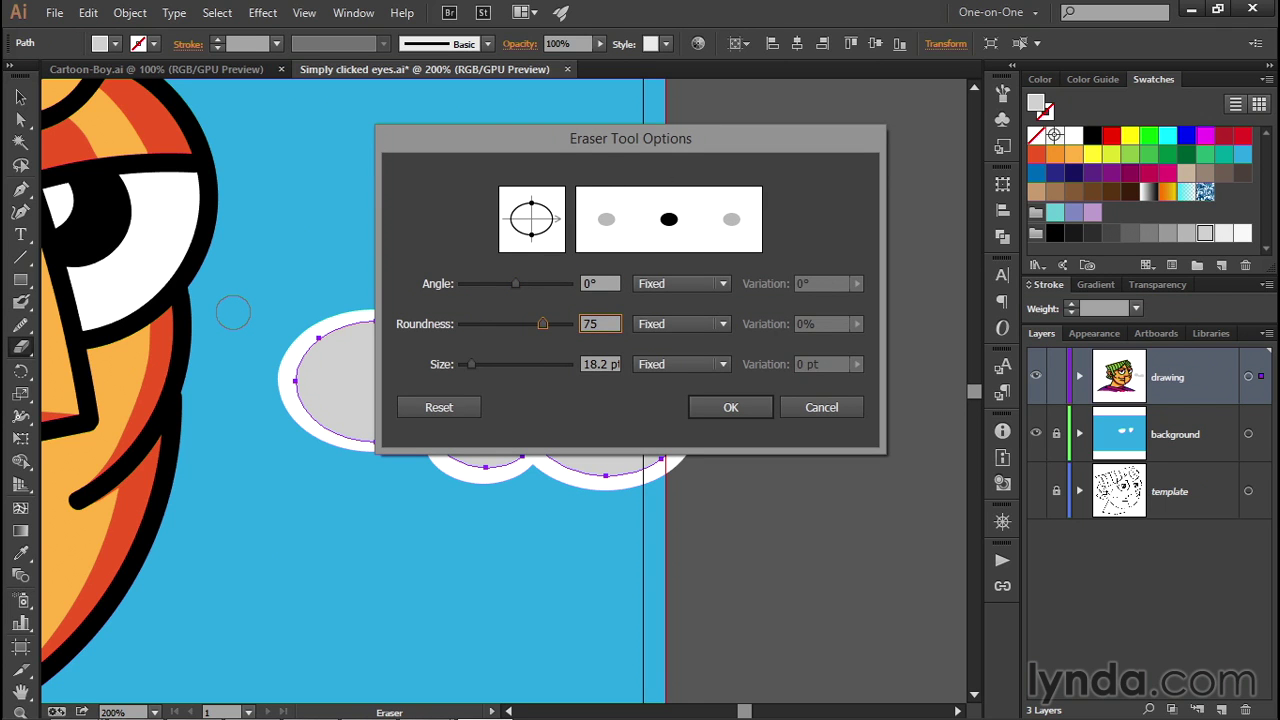
{"action": "left_click", "coordinate": [716, 406]}
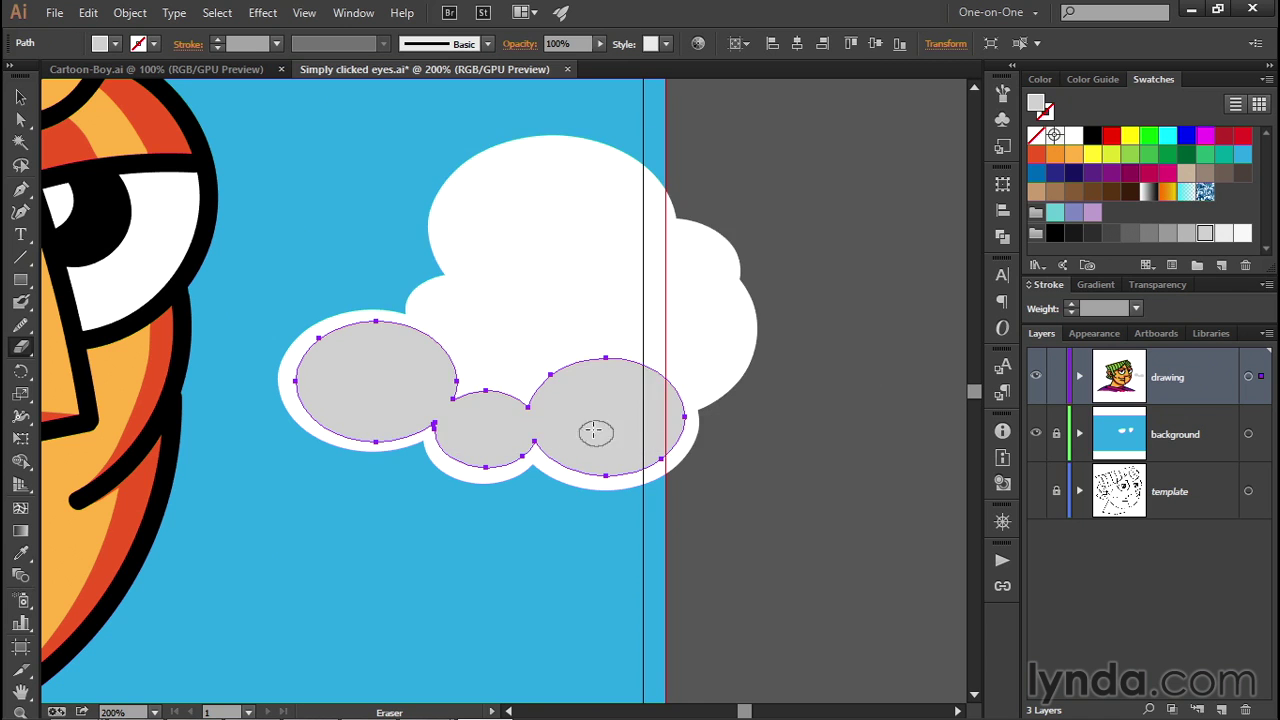
- Erase the upper part of the rightmost gray blob with an eraser almost its size, leaving a crescent along its lower edge
{"action": "key", "text": "bracketright"}
{"action": "key", "text": "bracketright"}
{"action": "key", "text": "bracketright"}
{"action": "key", "text": "bracketright"}
{"action": "key", "text": "bracketright"}
{"action": "key", "text": "bracketright"}
{"action": "key", "text": "bracketright"}
{"action": "key", "text": "bracketright"}
{"action": "key", "text": "bracketleft"}
{"action": "key", "text": "bracketleft"}
{"action": "key", "text": "bracketleft"}
{"action": "key", "text": "bracketleft"}
{"action": "key", "text": "bracketleft"}
{"action": "key", "text": "bracketleft"}
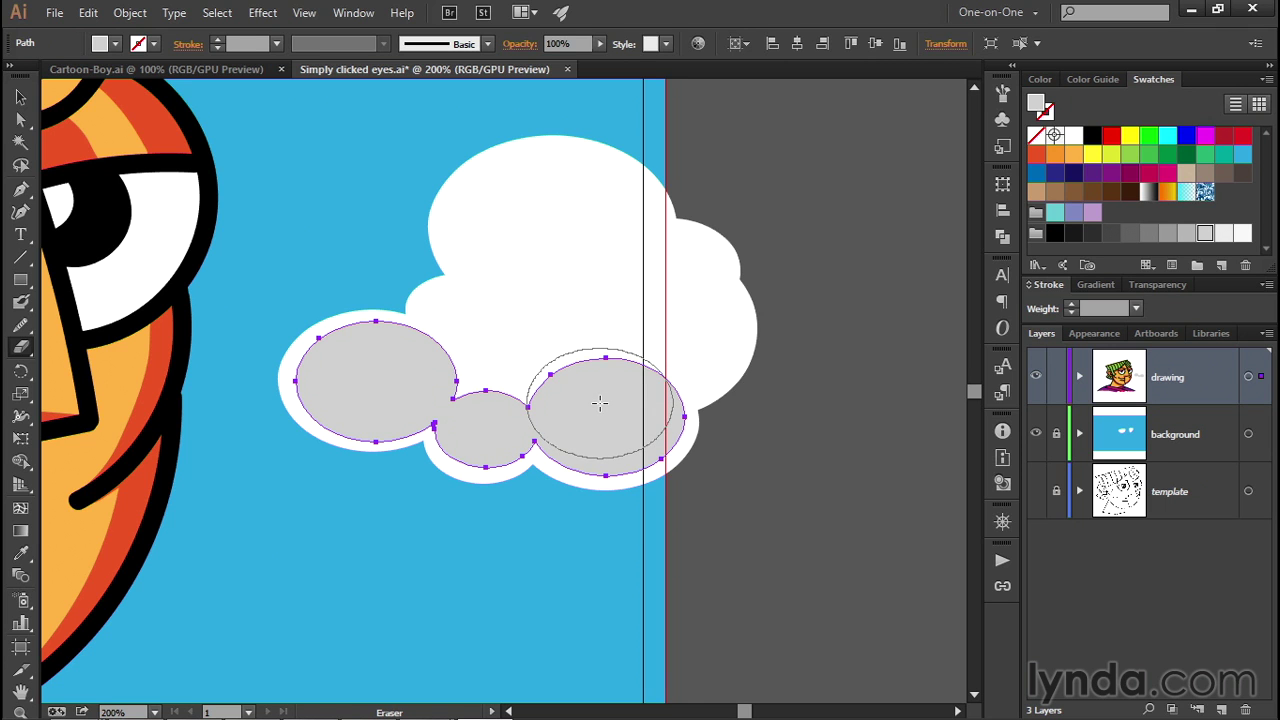
{"action": "left_click", "coordinate": [600, 403]}
- Shrink the eraser to fit the small middle gray blob and erase its upper part, leaving a thin crescent
{"action": "key", "text": "bracketleft"}
{"action": "key", "text": "bracketleft"}
{"action": "key", "text": "bracketleft"}
{"action": "key", "text": "bracketleft"}
{"action": "key", "text": "bracketleft"}
{"action": "key", "text": "bracketleft"}
{"action": "key", "text": "bracketleft"}
{"action": "key", "text": "bracketleft"}
{"action": "key", "text": "bracketleft"}
{"action": "key", "text": "bracketleft"}
{"action": "key", "text": "bracketright"}
{"action": "key", "text": "bracketright"}
{"action": "key", "text": "bracketright"}
{"action": "key", "text": "bracketright"}
{"action": "key", "text": "bracketright"}
{"action": "key", "text": "bracketright"}
{"action": "key", "text": "bracketright"}
{"action": "key", "text": "bracketright"}
{"action": "key", "text": "bracketright"}
{"action": "key", "text": "bracketright"}
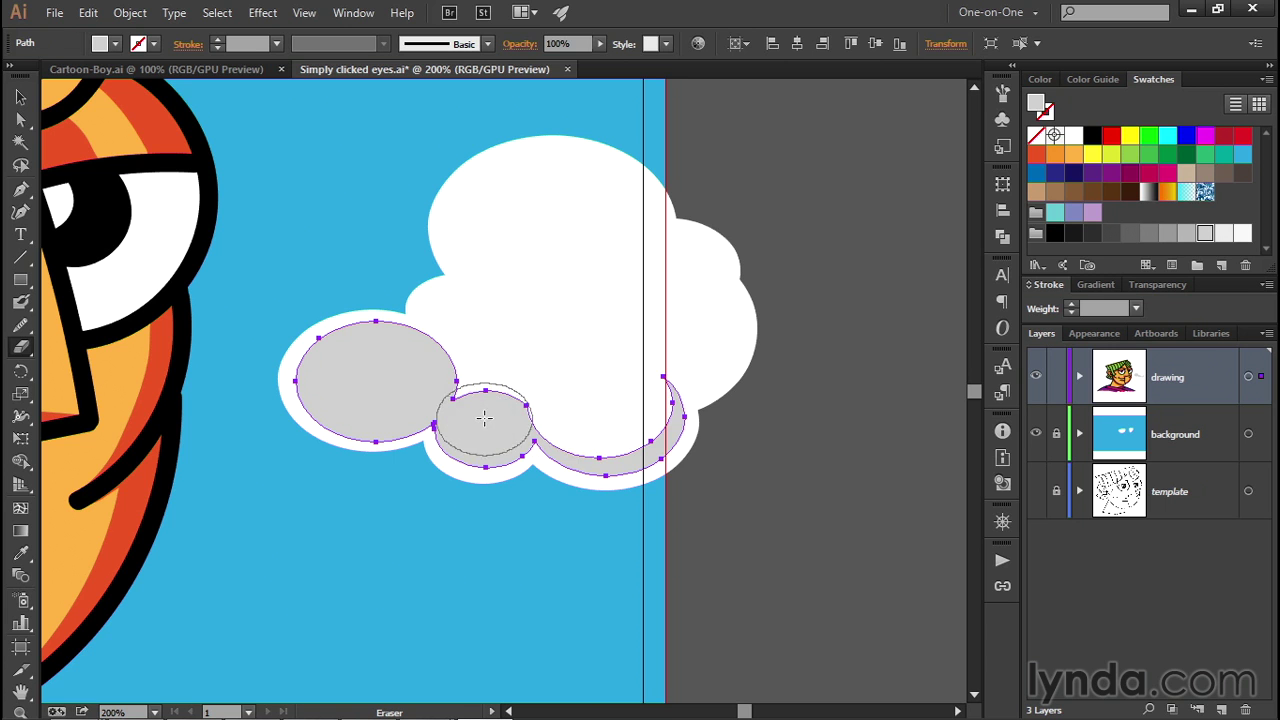
{"action": "left_click", "coordinate": [486, 416]}
- Enlarge the eraser, carve the leftmost gray blob into a crescent along its lower-left edge, and deselect the shading
{"action": "key", "text": "bracketright"}
{"action": "key", "text": "bracketright"}
{"action": "key", "text": "bracketright"}
{"action": "key", "text": "bracketright"}
{"action": "key", "text": "bracketright"}
{"action": "key", "text": "bracketright"}
{"action": "key", "text": "bracketright"}
{"action": "key", "text": "bracketright"}
{"action": "key", "text": "bracketright"}
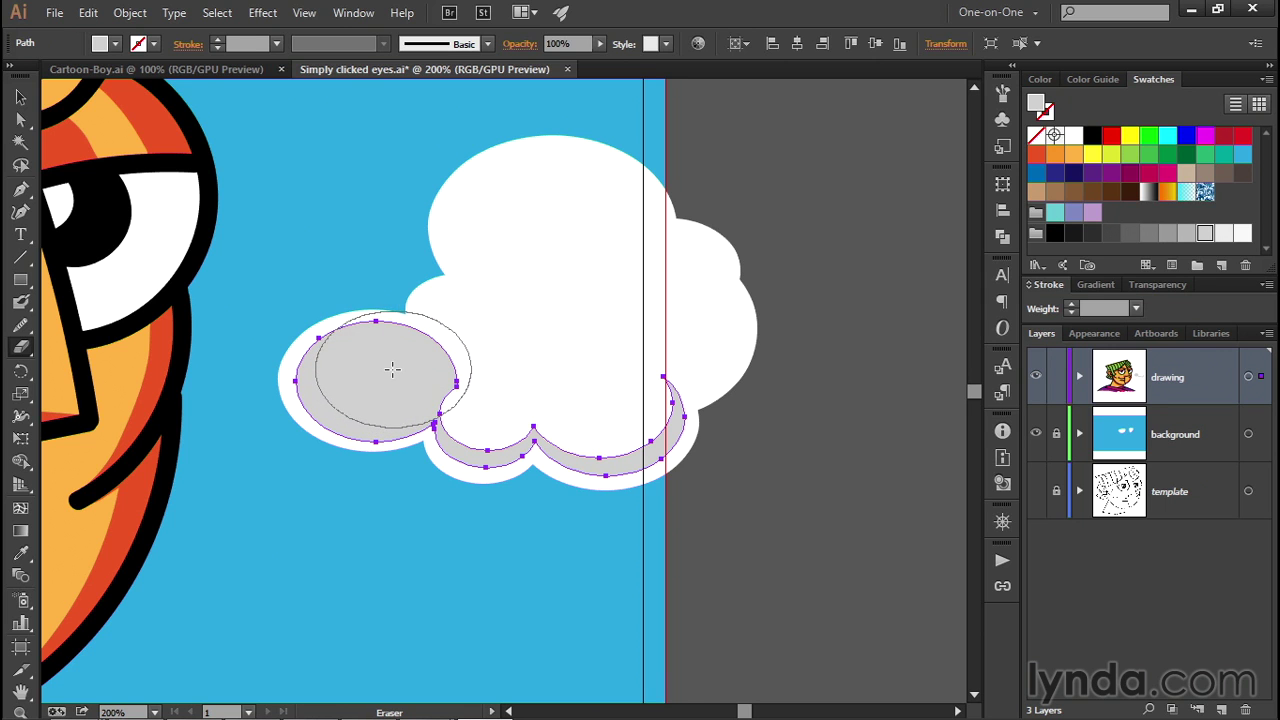
{"action": "left_click", "coordinate": [390, 370]}
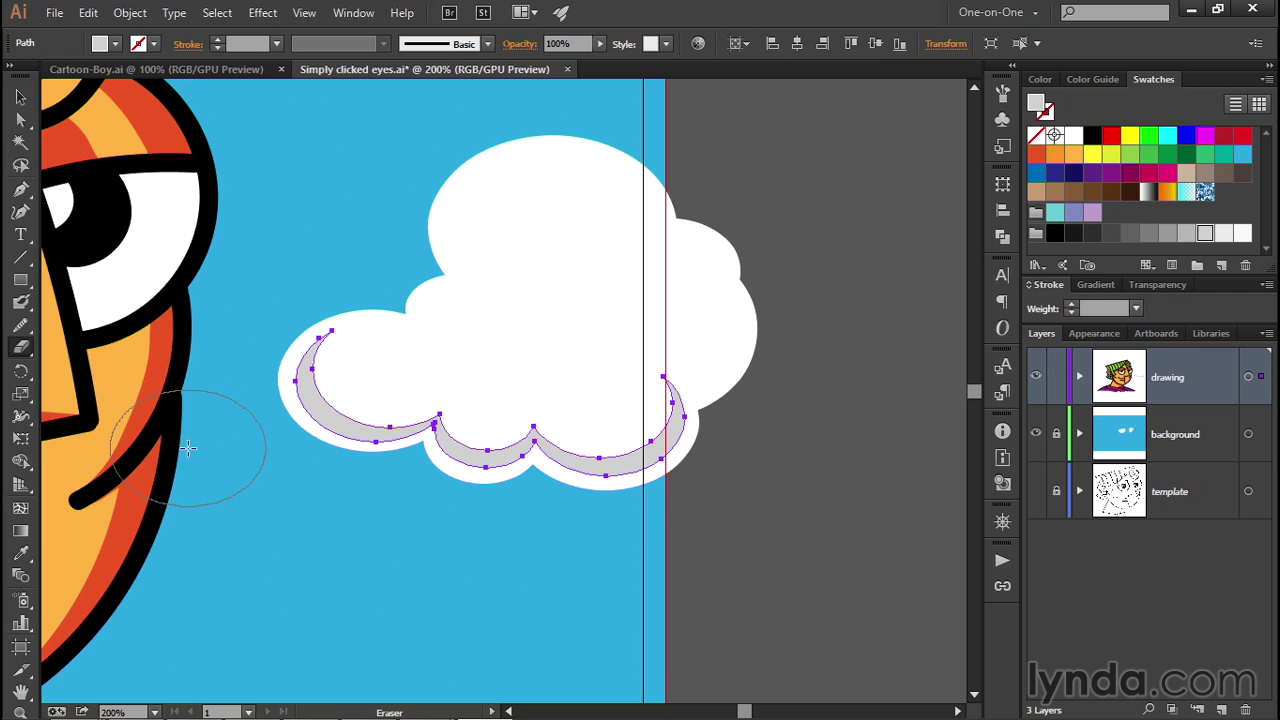
{"action": "key", "text": "ctrl+shift+a"}
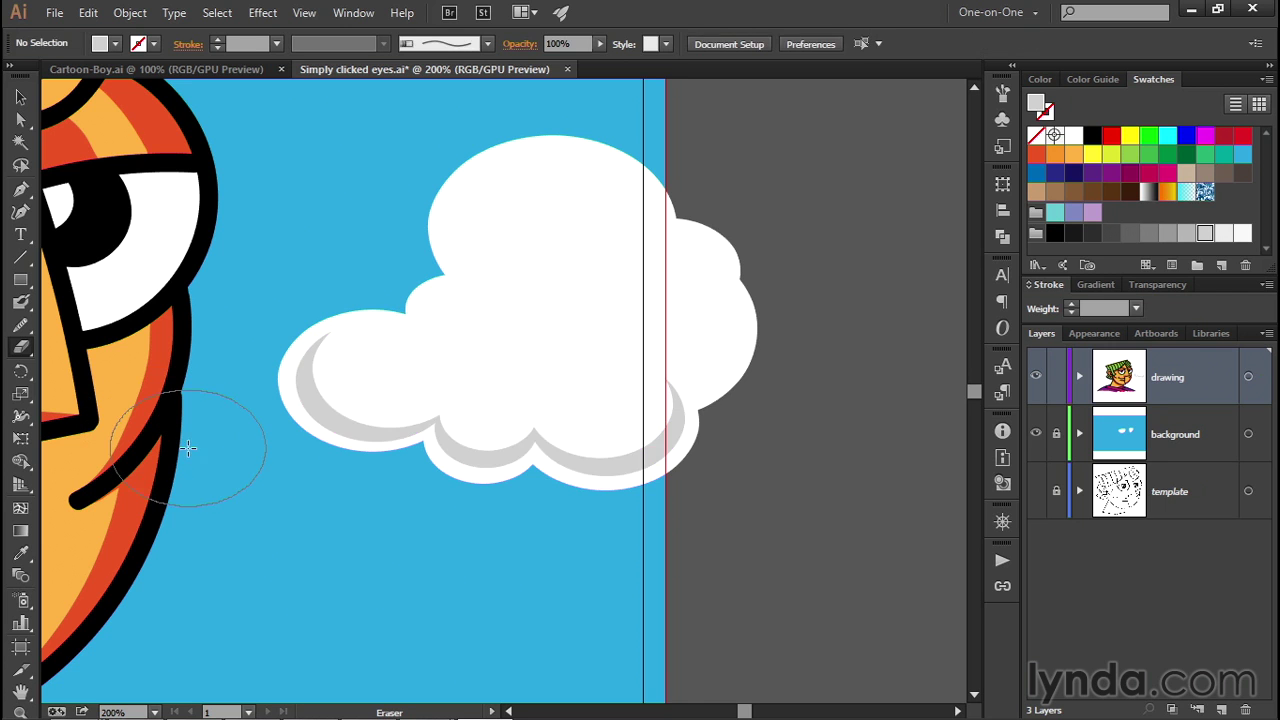
- Paint four overlapping light gray blobs with the Blob Brush along the lower lobes of the cloud behind the head
{"action": "left_click_drag", "start_coordinate": [191, 438], "coordinate": [634, 474]}
{"action": "left_click_drag", "start_coordinate": [142, 394], "coordinate": [667, 466]}
{"action": "left_click_drag", "start_coordinate": [174, 374], "coordinate": [543, 417]}
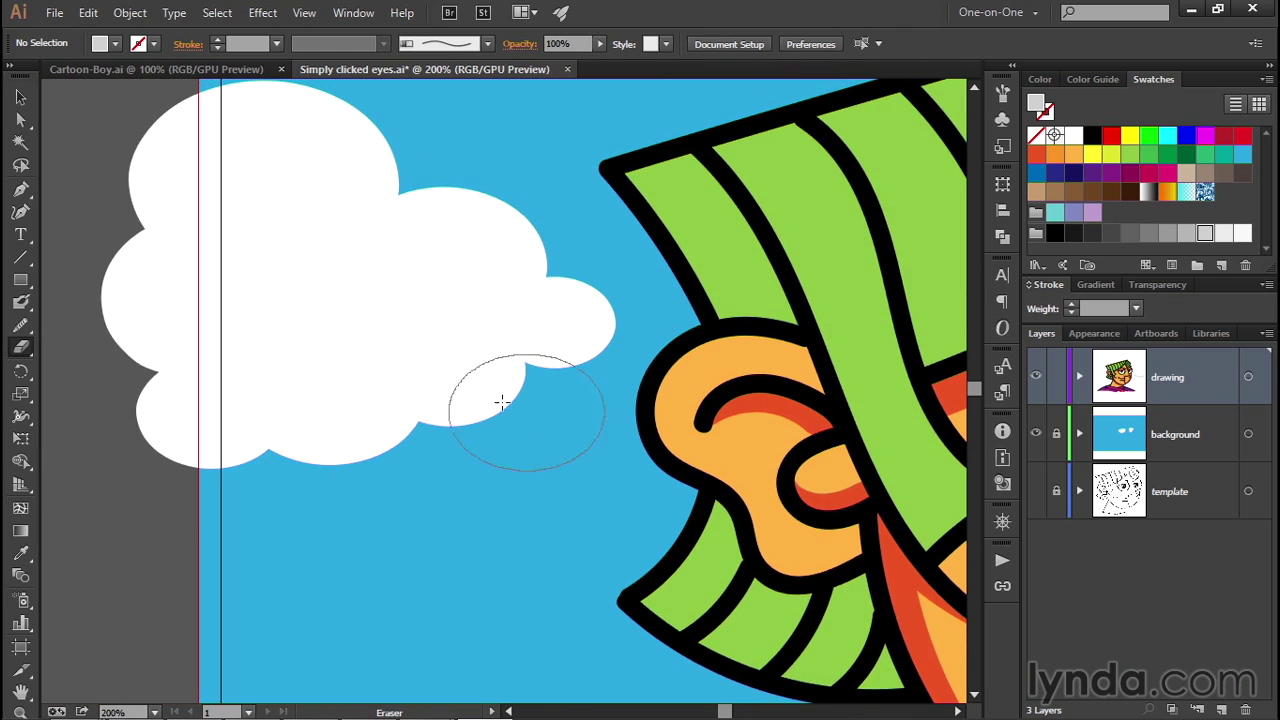
{"action": "left_click", "coordinate": [24, 303]}
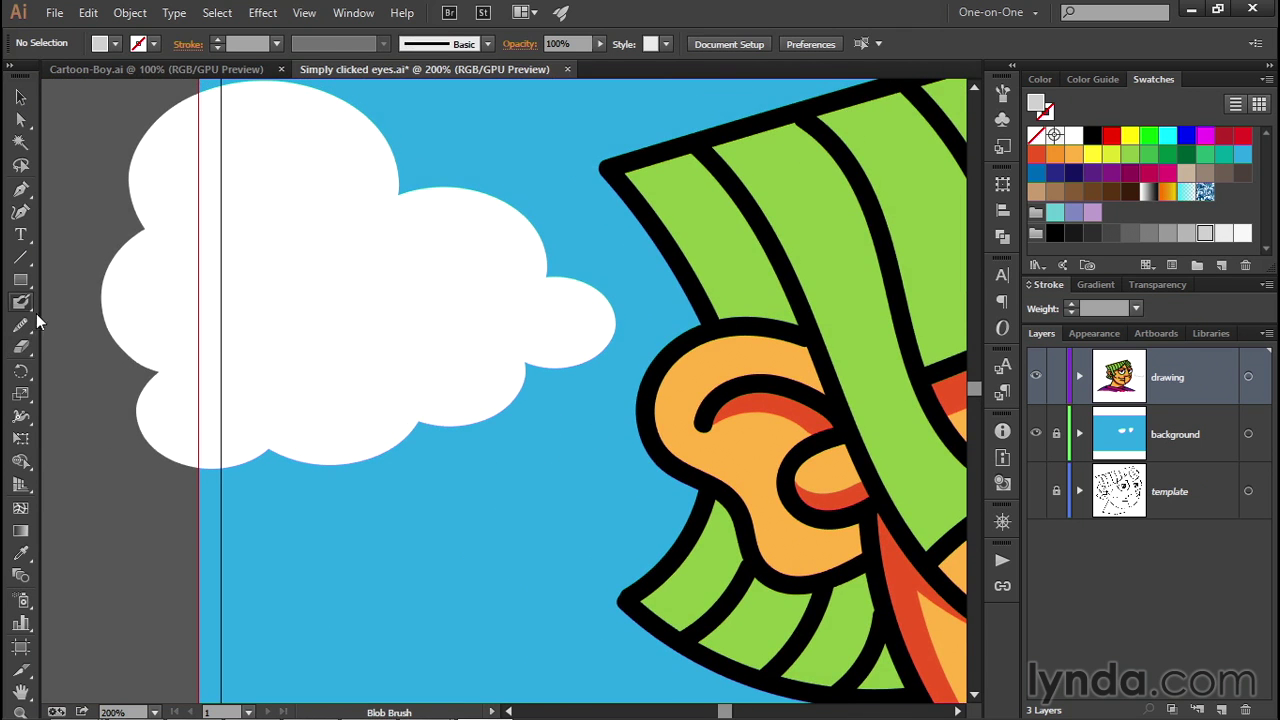
{"action": "left_click", "coordinate": [335, 396]}
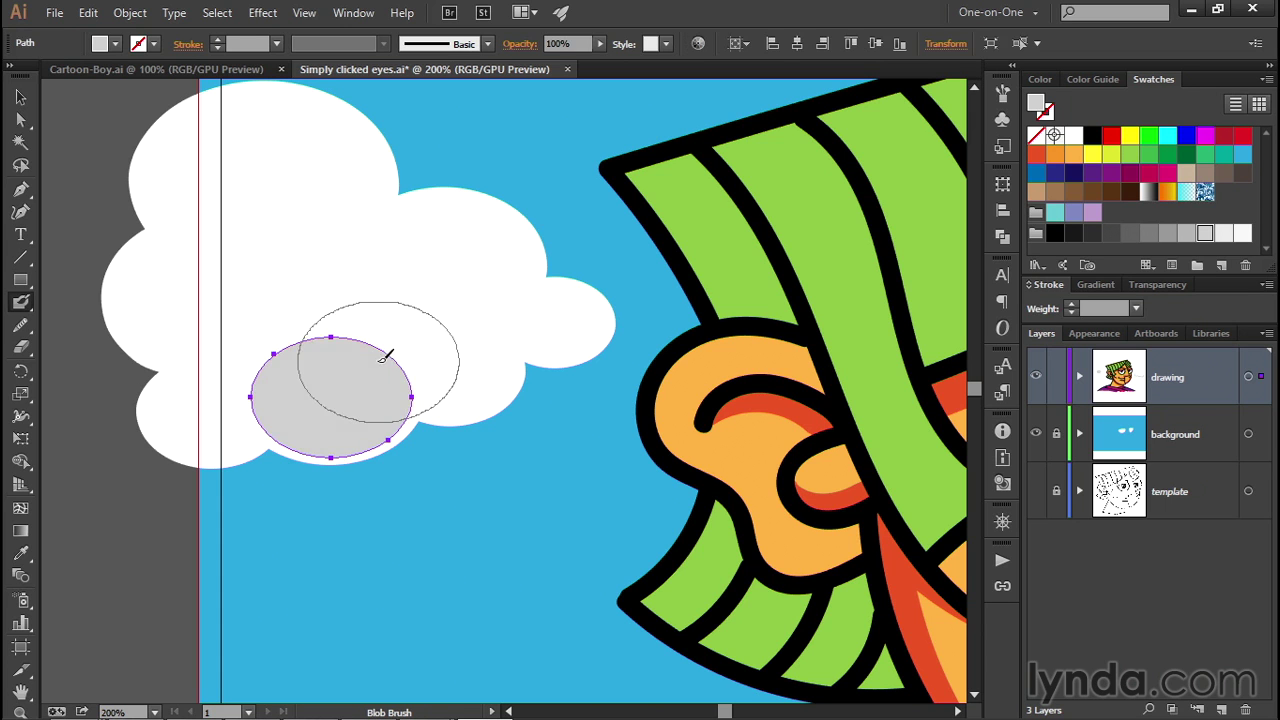
{"action": "left_click", "coordinate": [217, 404]}
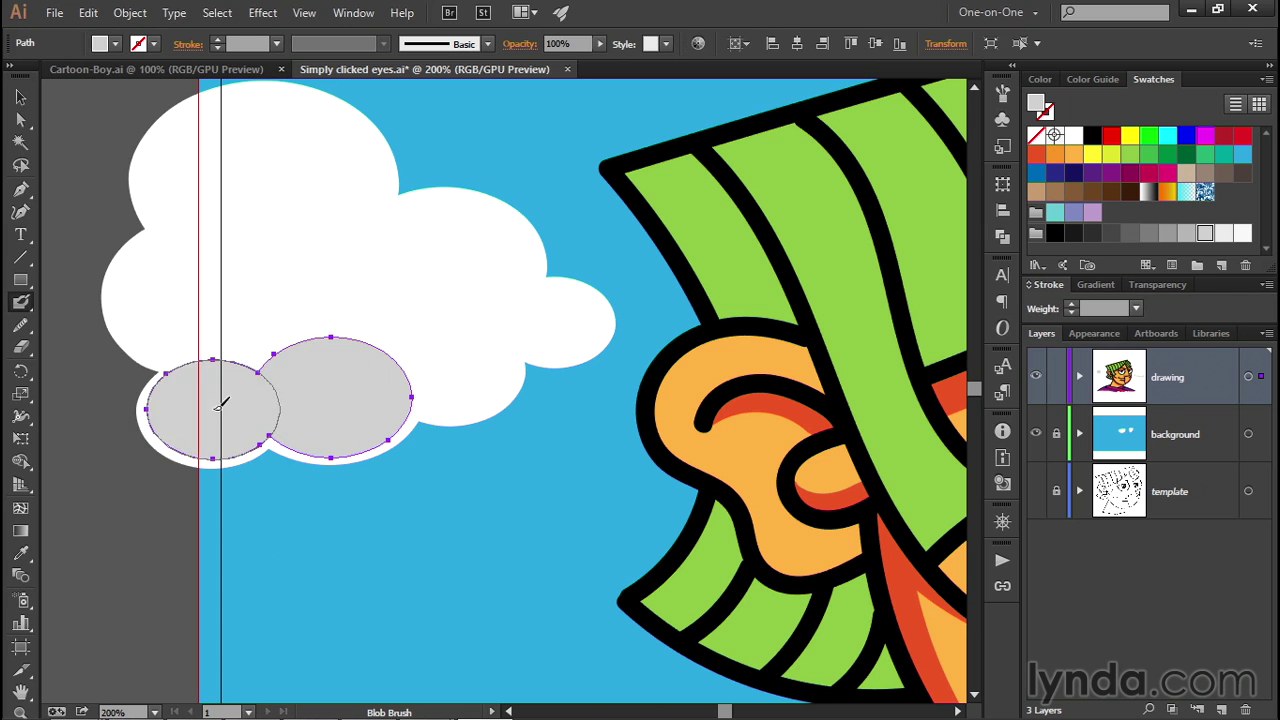
{"action": "left_click", "coordinate": [452, 366]}
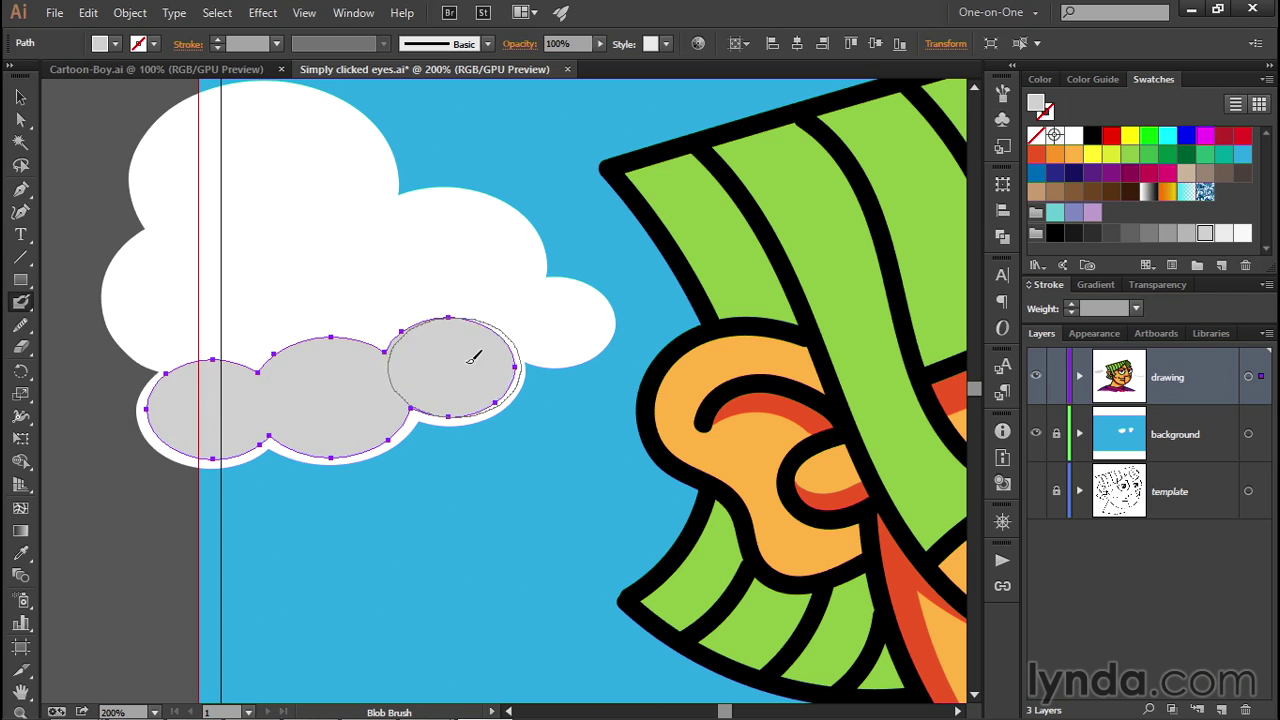
{"action": "left_click", "coordinate": [556, 315]}
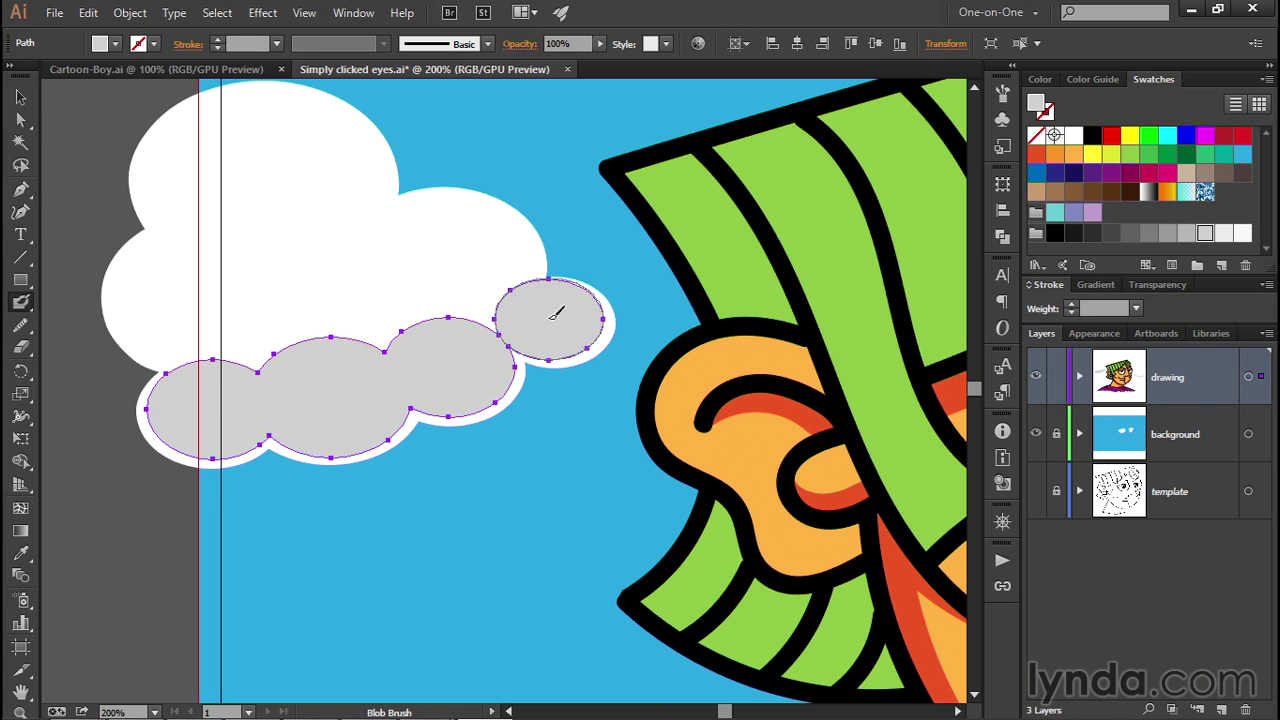
- Erase the upper parts of the four gray blobs on the cloud behind the head, matching the eraser size to each, leaving crescents
{"action": "left_click", "coordinate": [22, 347]}
{"action": "key", "text": "bracketleft"}
{"action": "key", "text": "bracketleft"}
{"action": "key", "text": "bracketleft"}
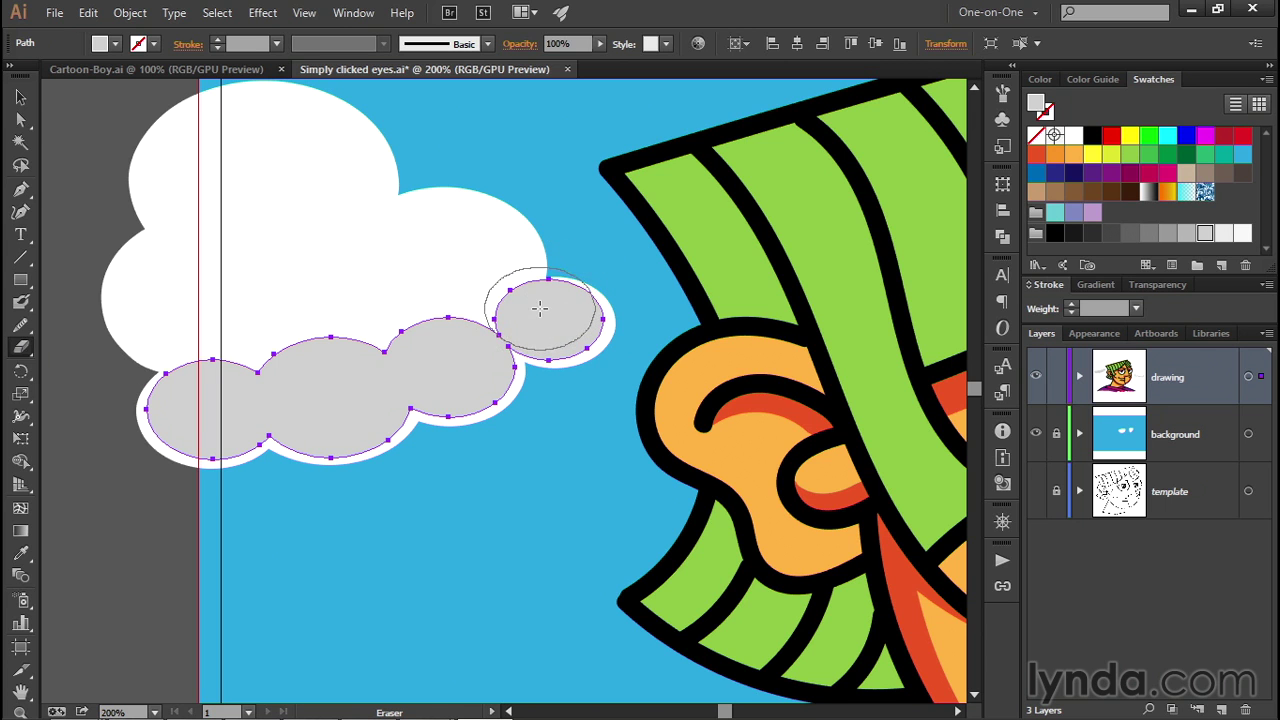
{"action": "left_click", "coordinate": [539, 308]}
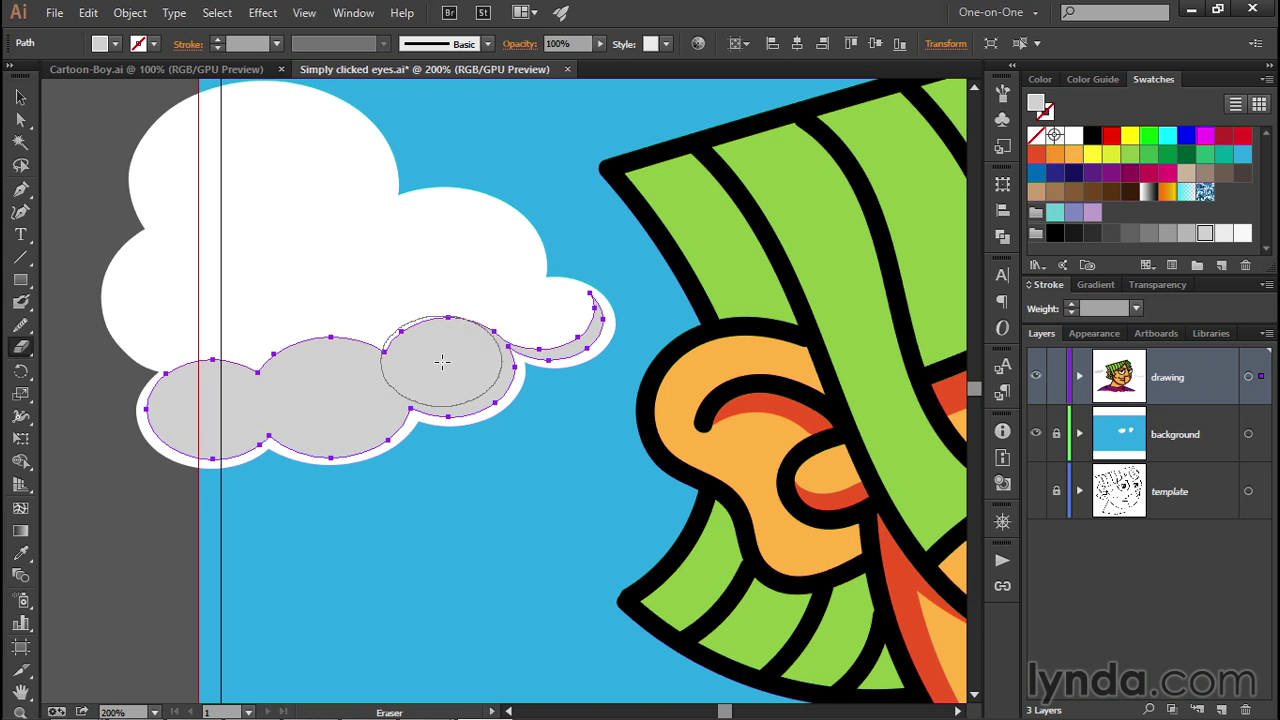
{"action": "key", "text": "bracketright"}
{"action": "key", "text": "bracketright"}
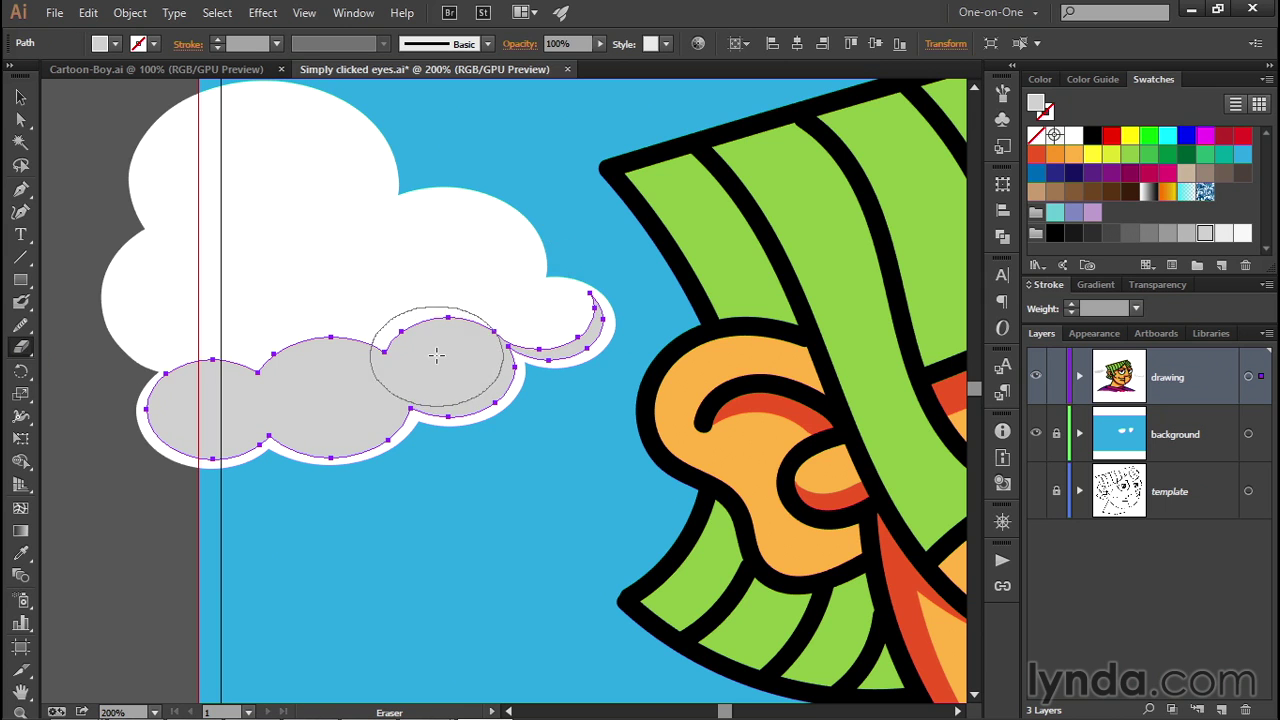
{"action": "left_click", "coordinate": [436, 355]}
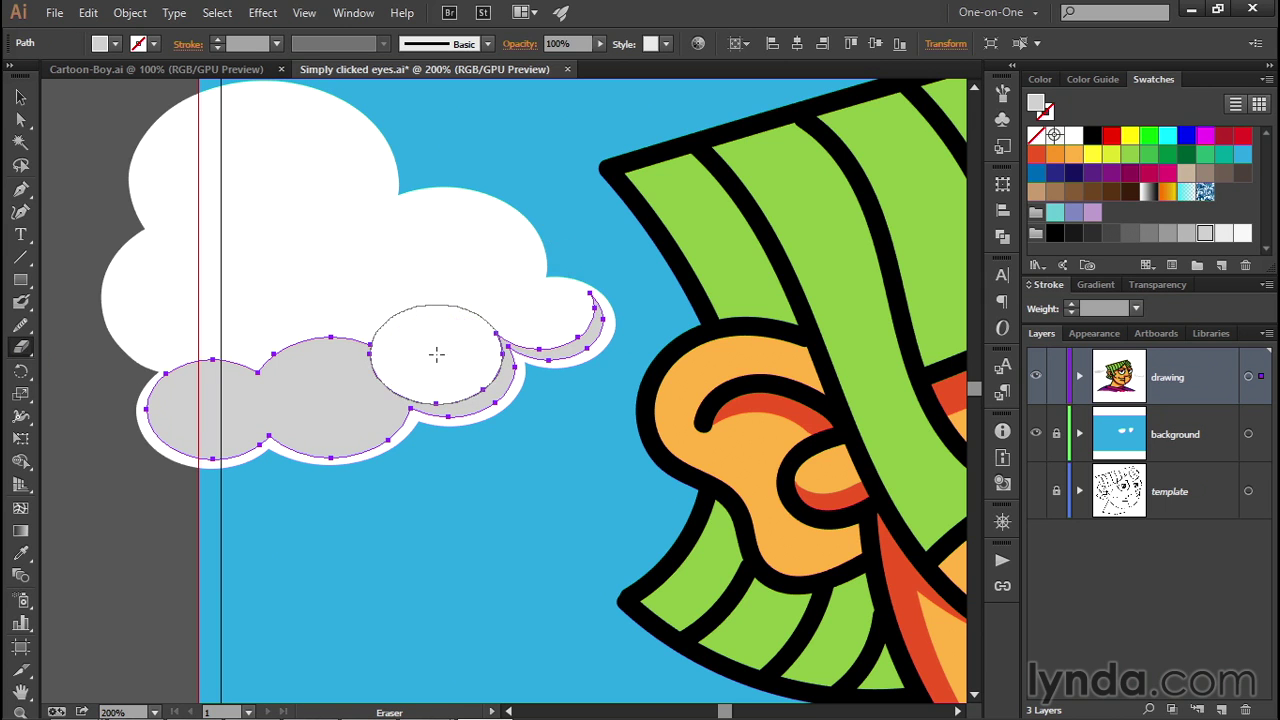
{"action": "left_click", "coordinate": [323, 382]}
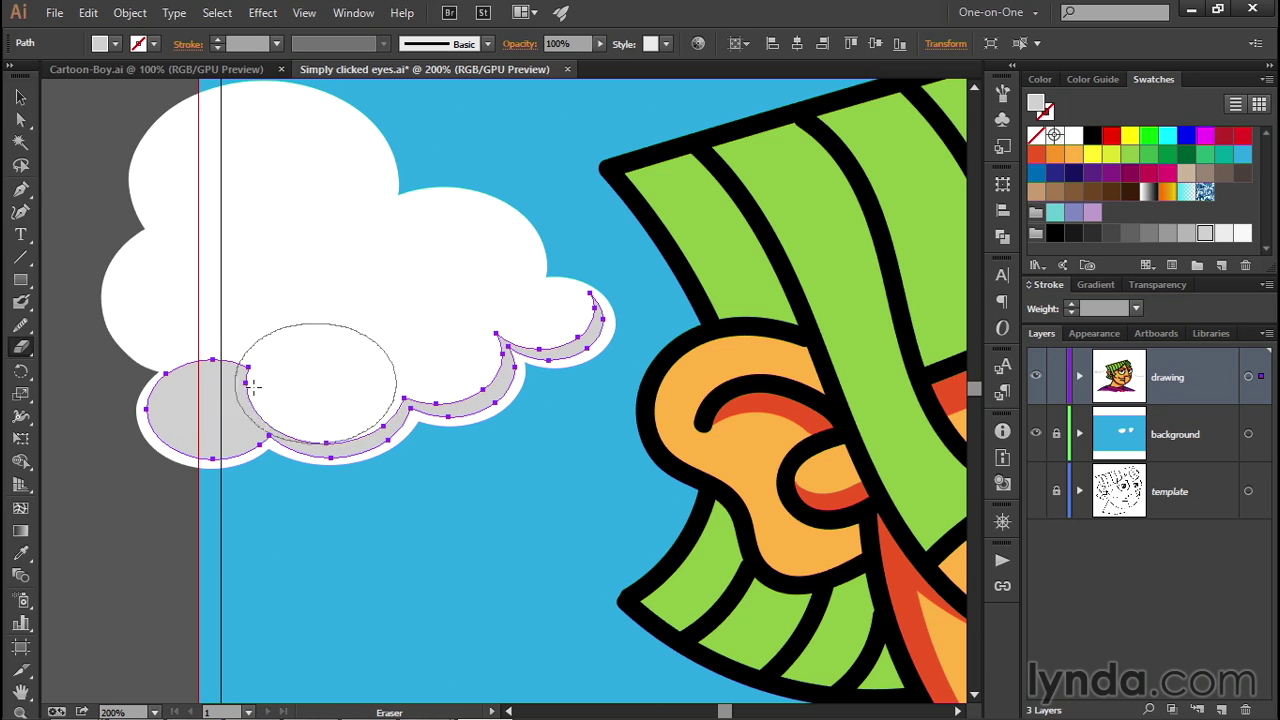
{"action": "left_click", "coordinate": [223, 398]}
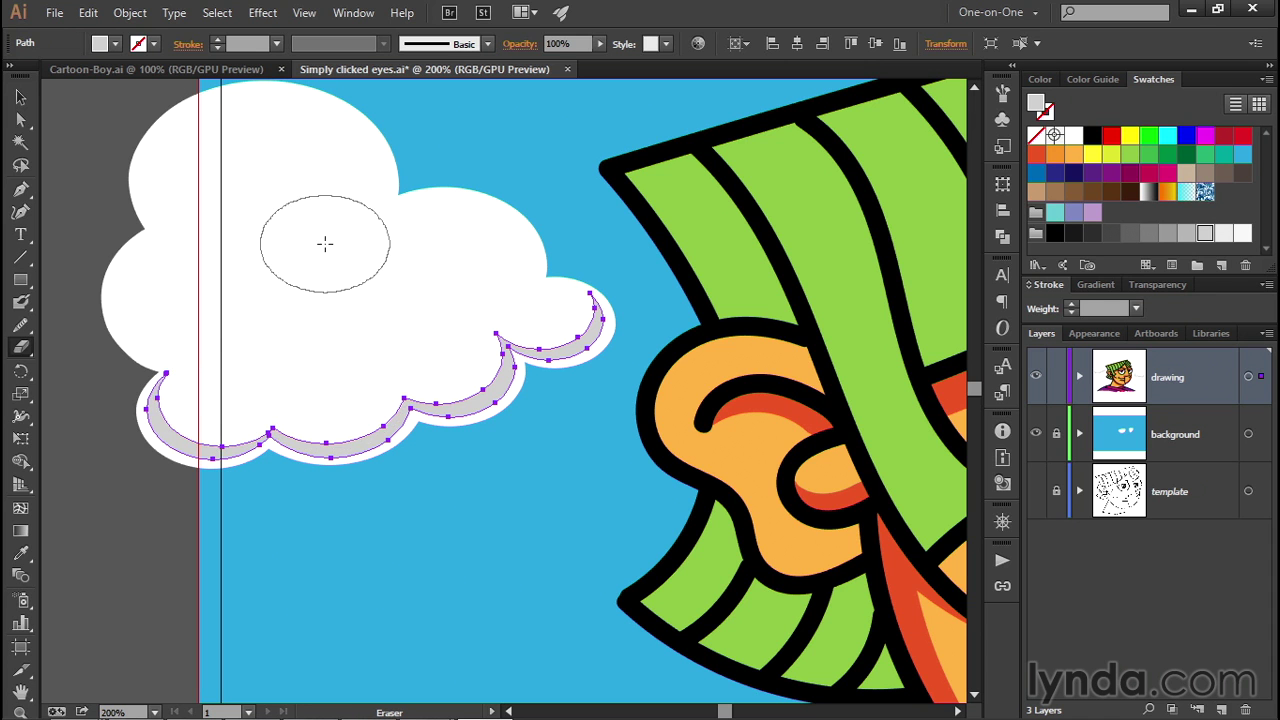
- Set the Blob Brush roundness to 50% for painting in the sky beside the cloud in front of the face
{"action": "left_click", "coordinate": [24, 300]}
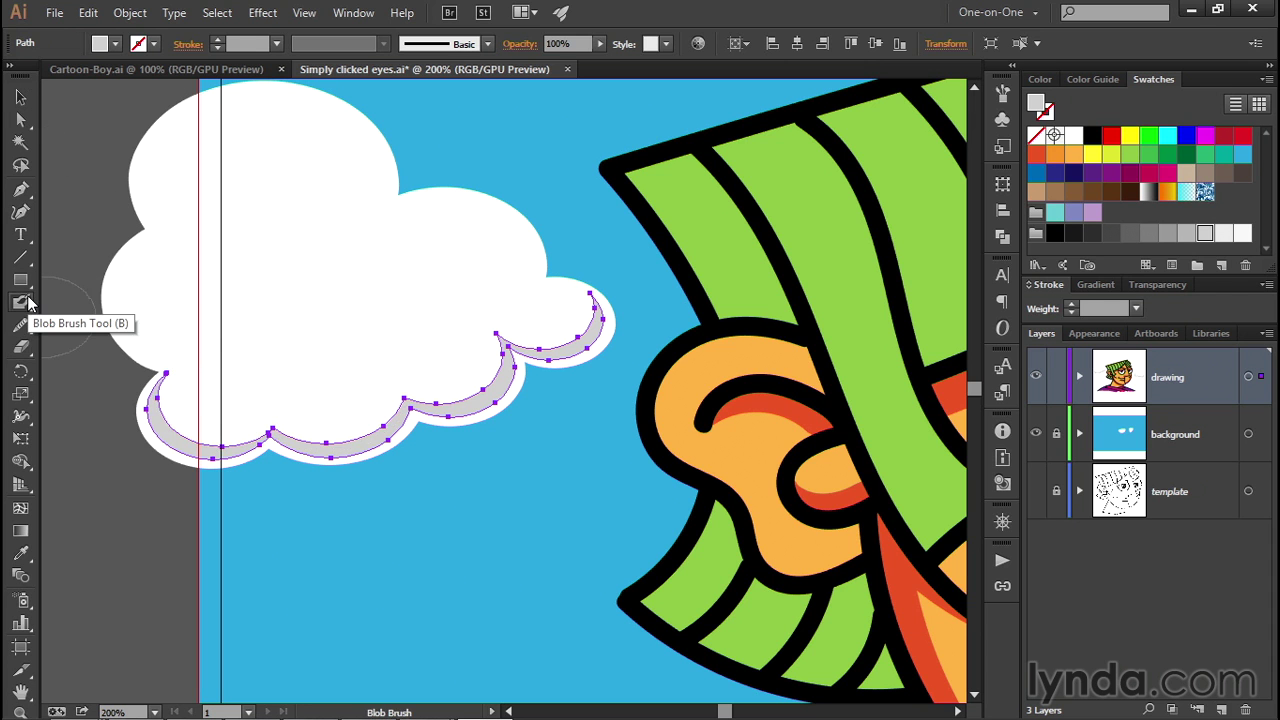
{"action": "key", "text": "ctrl+0"}
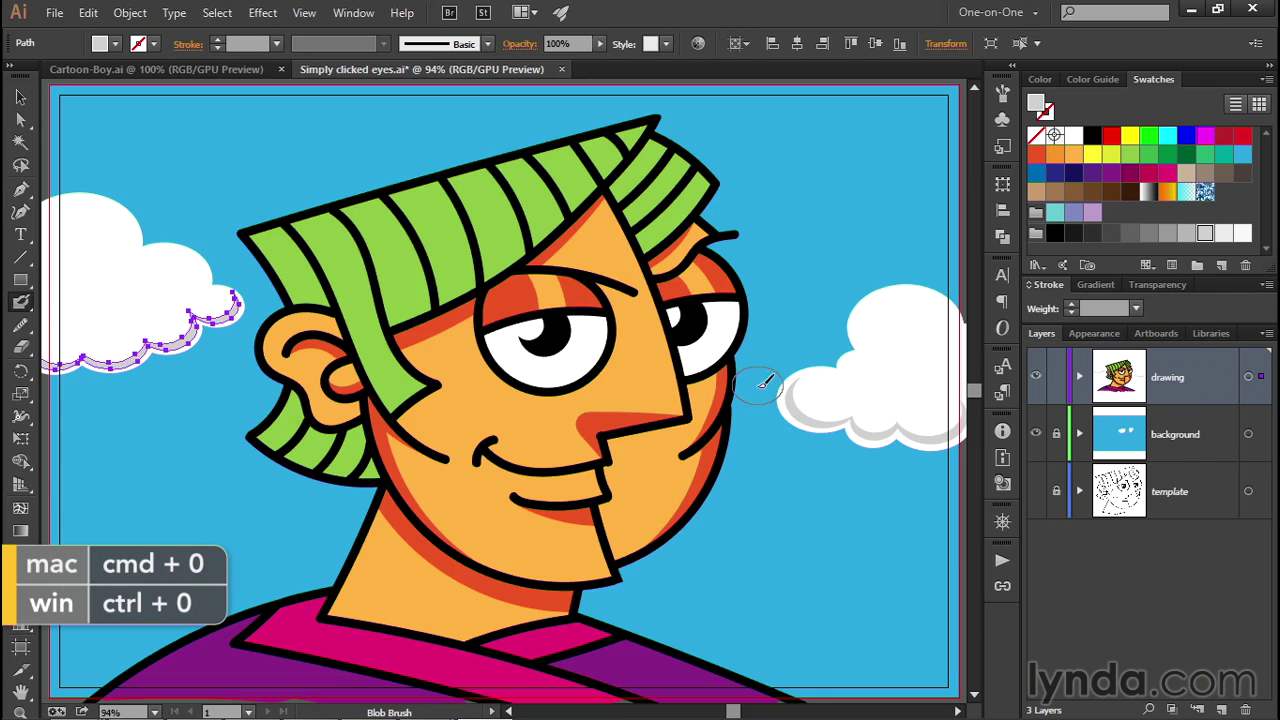
{"action": "left_click", "coordinate": [850, 331], "text": "ctrl"}
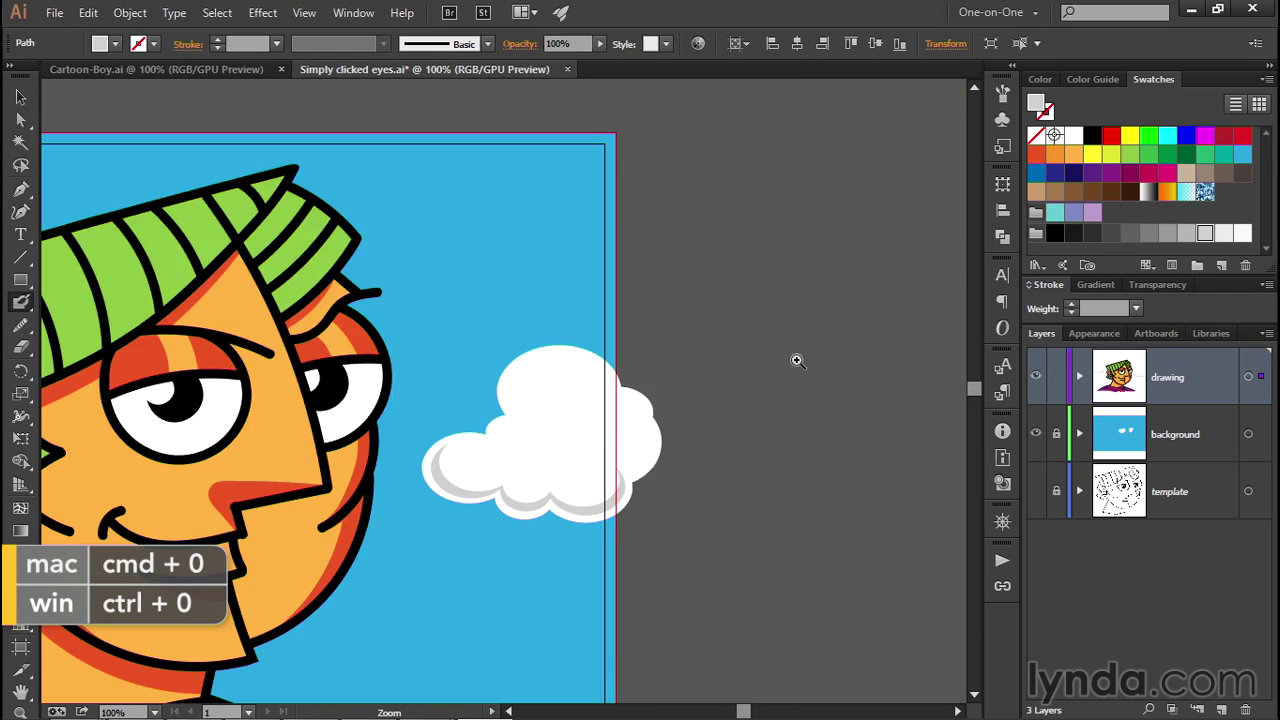
{"action": "left_click", "coordinate": [488, 403]}
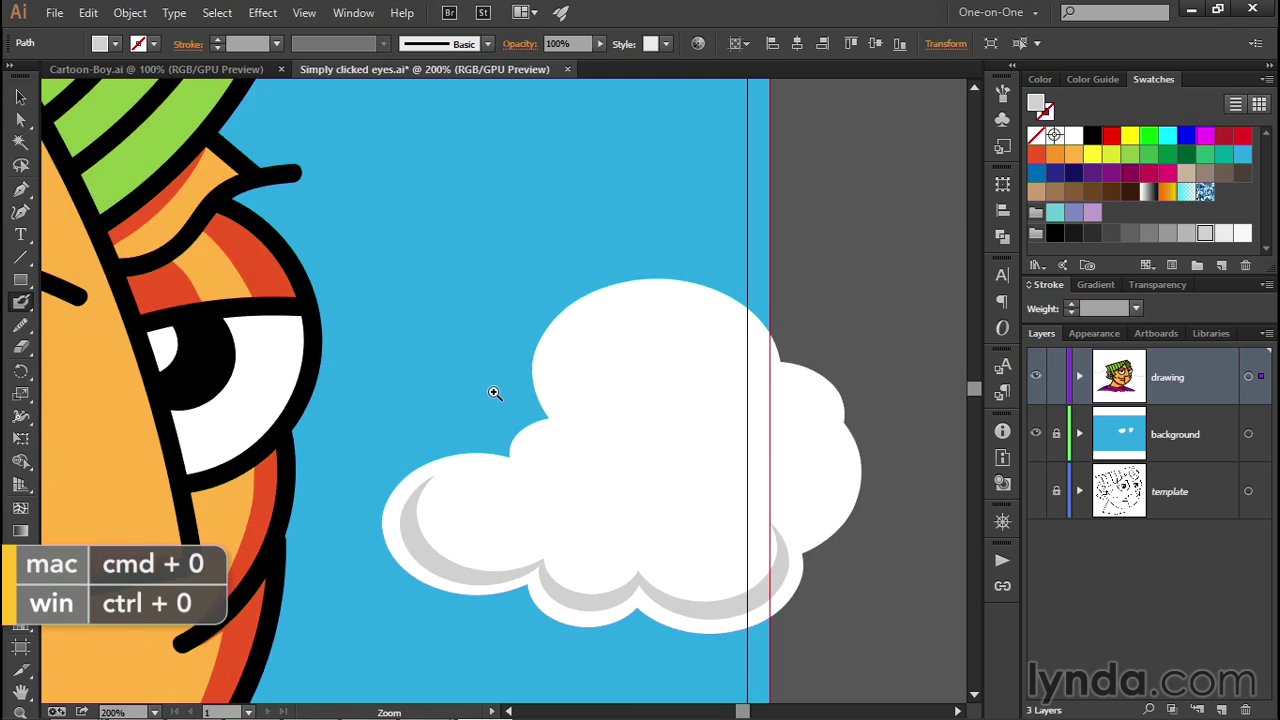
{"action": "mouse_move", "coordinate": [491, 391]}
{"action": "left_mouse_down"}
{"action": "mouse_move", "coordinate": [560, 376]}
{"action": "mouse_move", "coordinate": [666, 278]}
{"action": "left_mouse_up"}
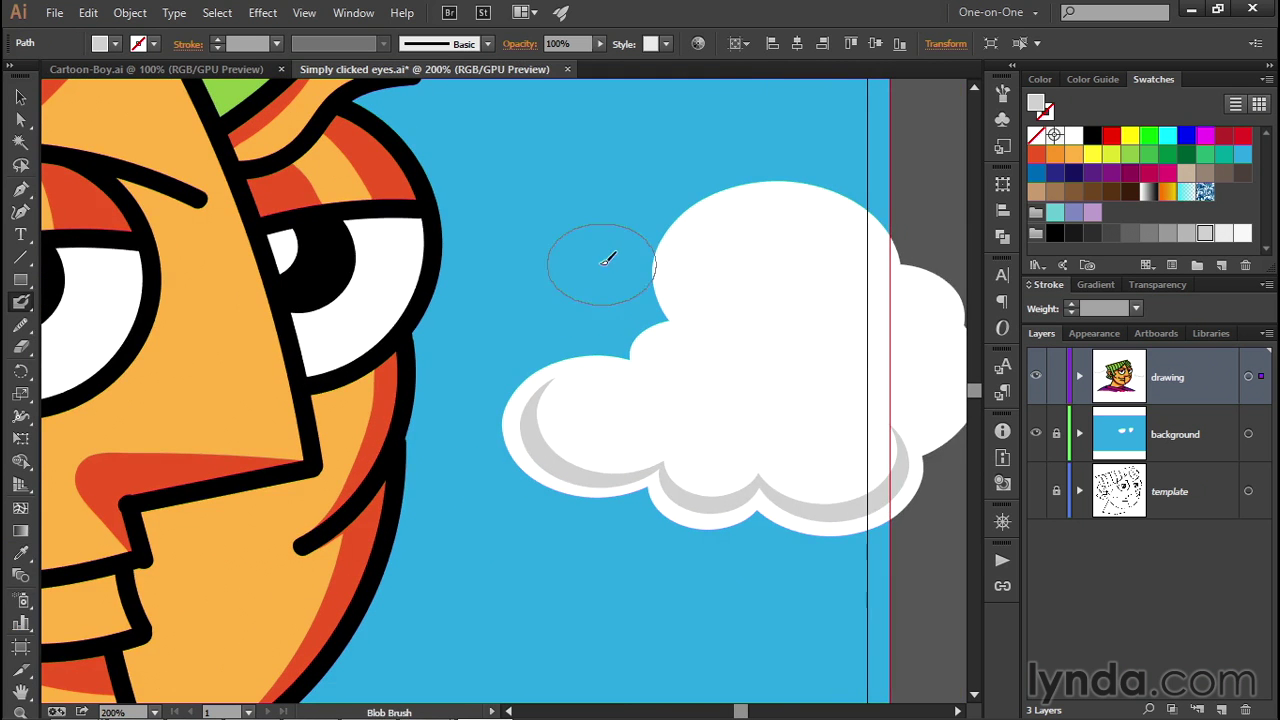
{"action": "key", "text": "Return"}
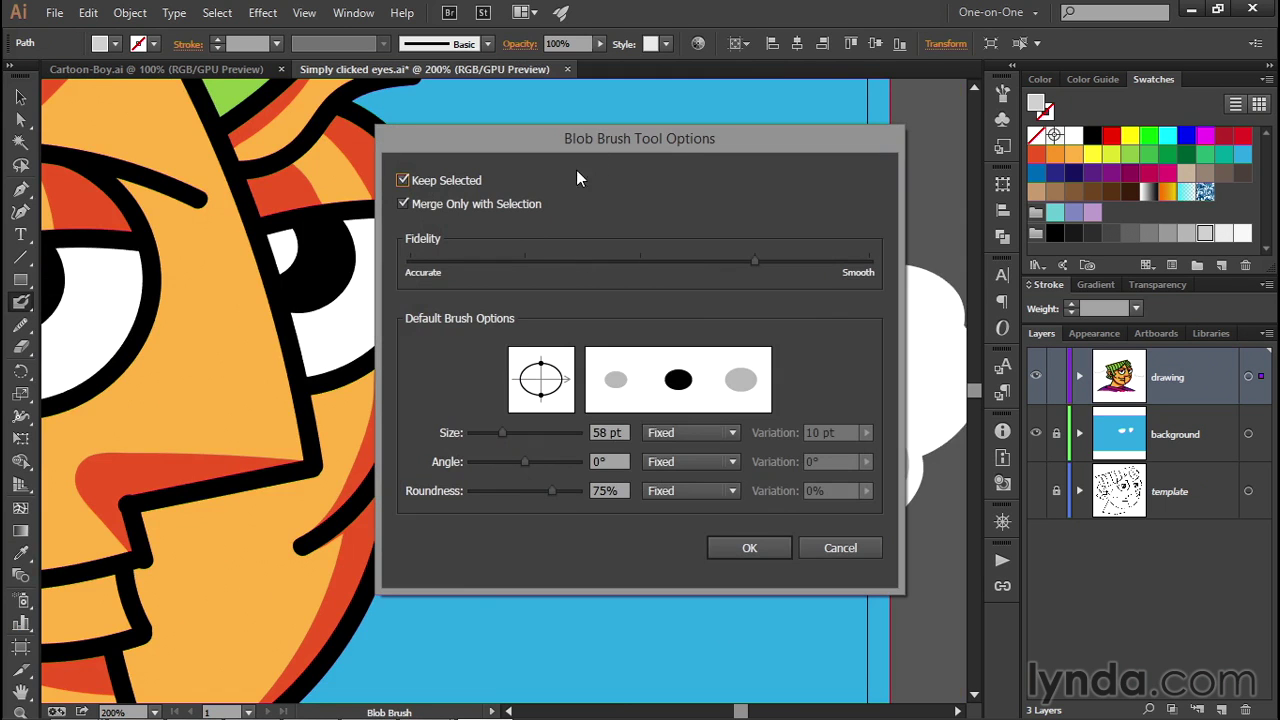
{"action": "left_click", "coordinate": [606, 491]}
{"action": "type", "text": "50"}
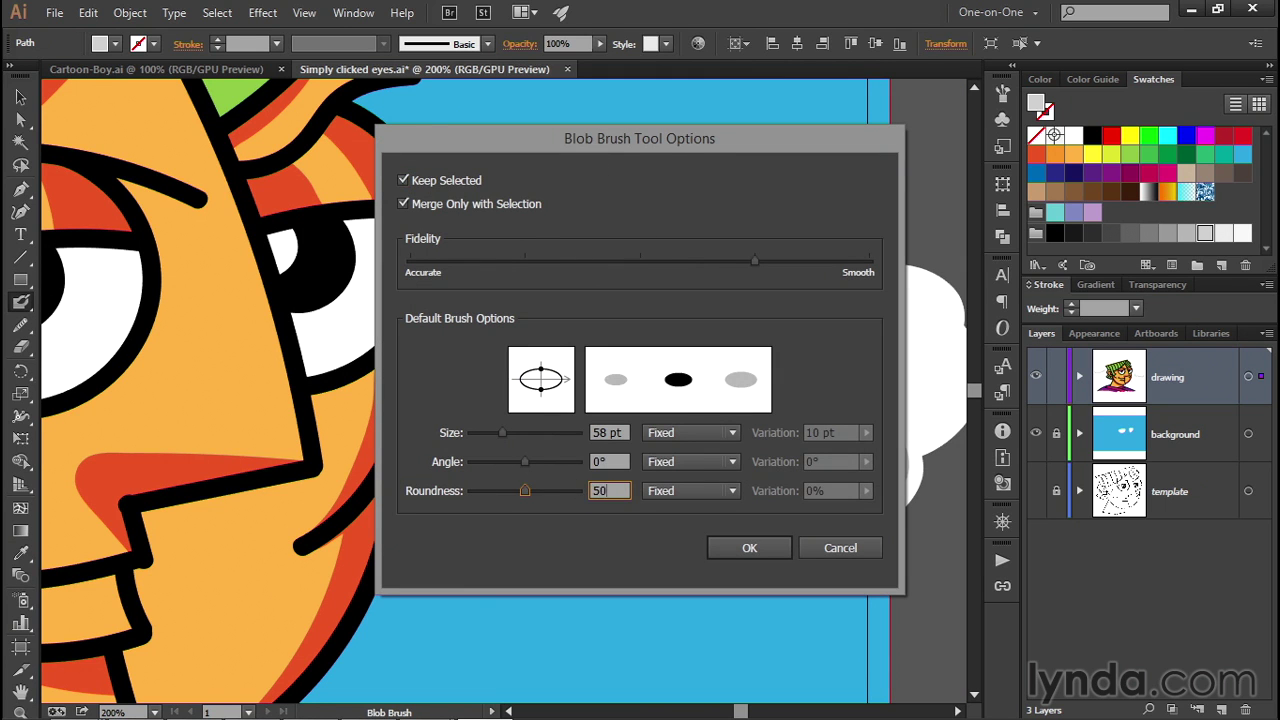
{"action": "left_click", "coordinate": [715, 550]}
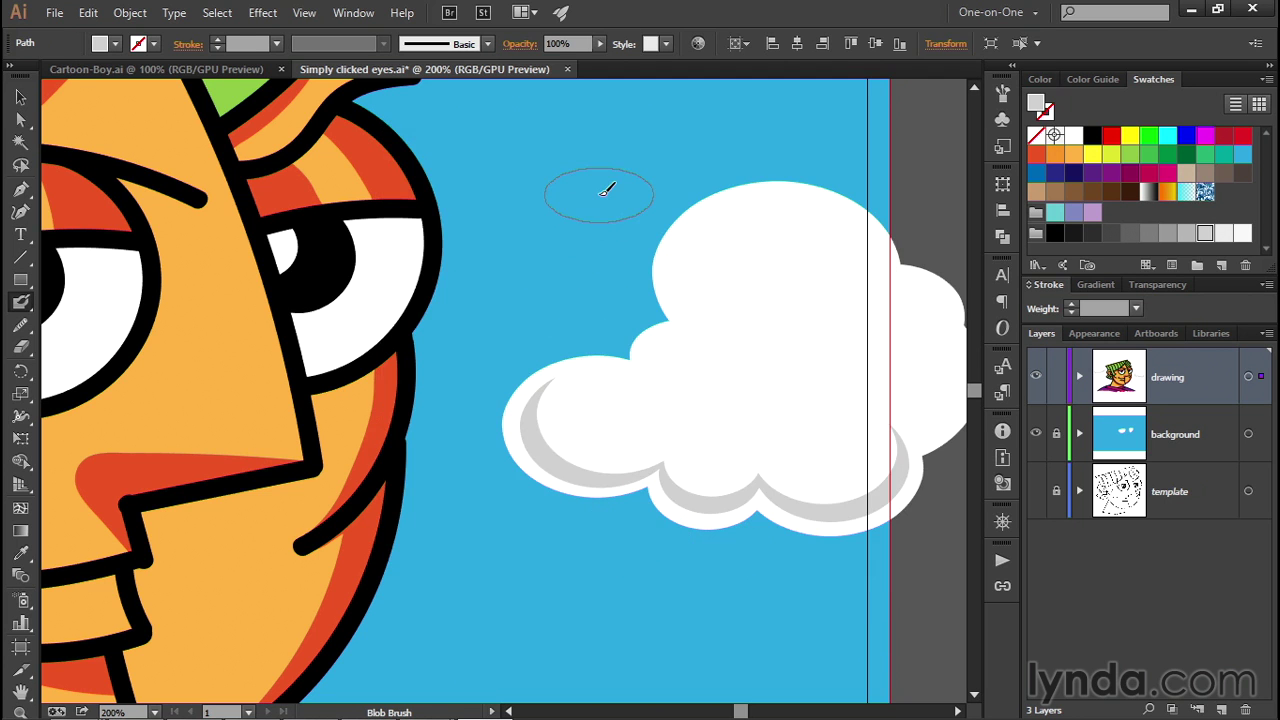
- Set the fill to black and paint two flat ovals side by side in the sky between the face and the cloud
{"action": "left_click", "coordinate": [115, 43]}
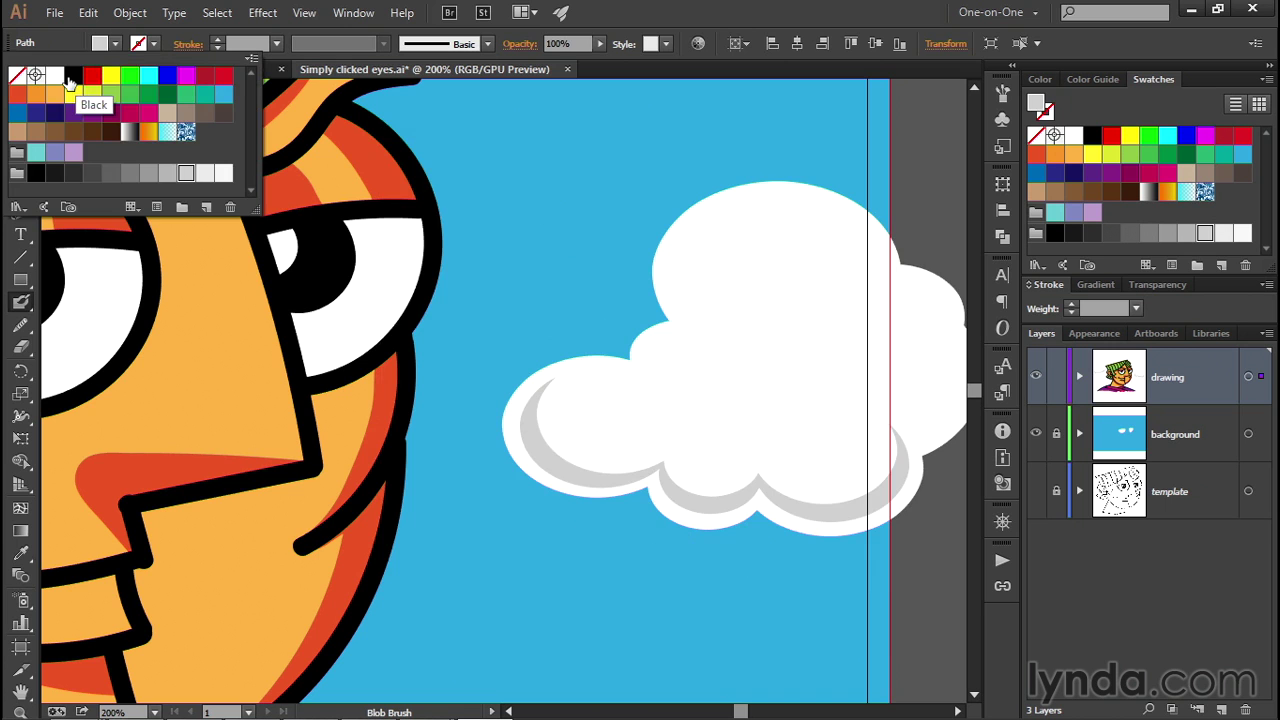
{"action": "left_click", "coordinate": [70, 76]}
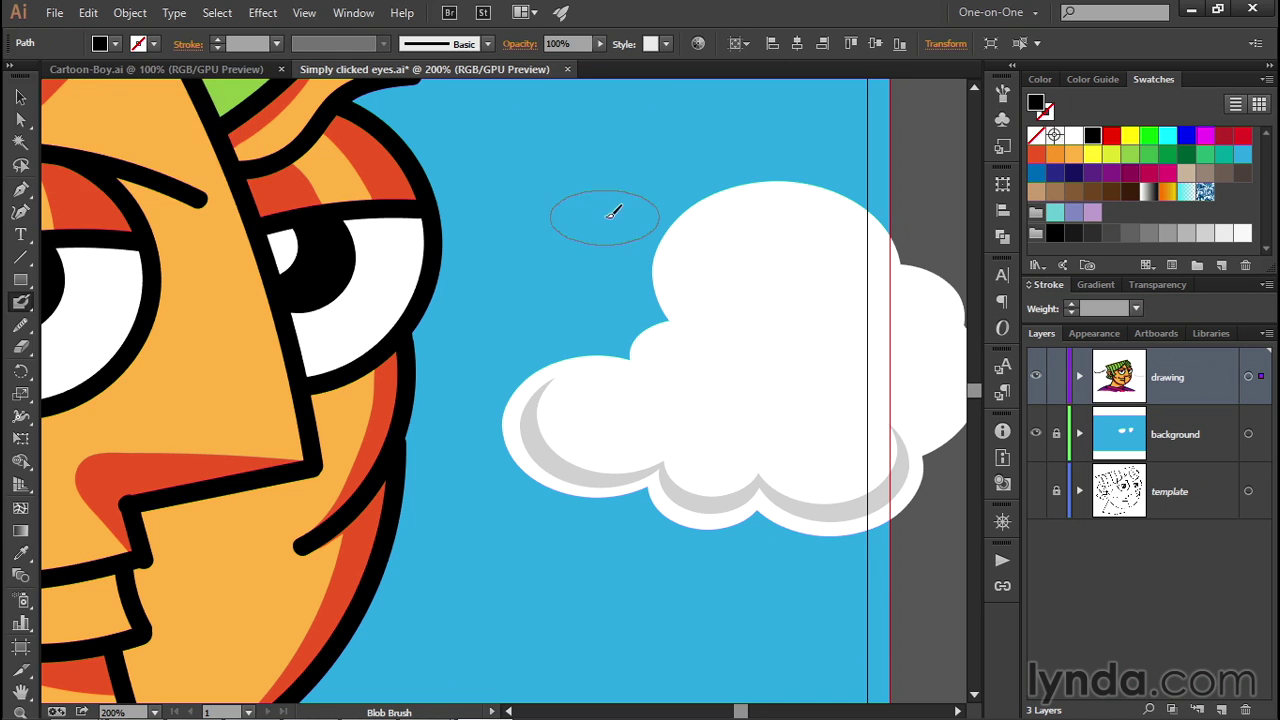
{"action": "left_click", "coordinate": [543, 191]}
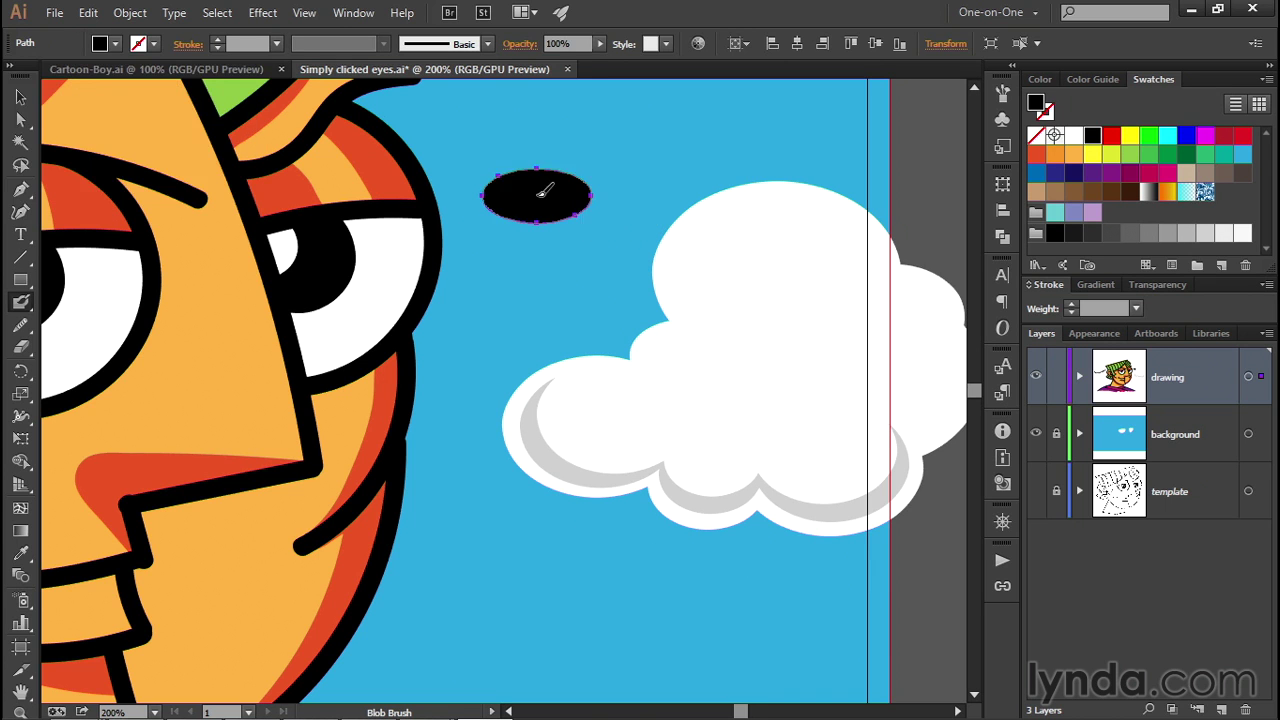
{"action": "left_click", "coordinate": [648, 194]}
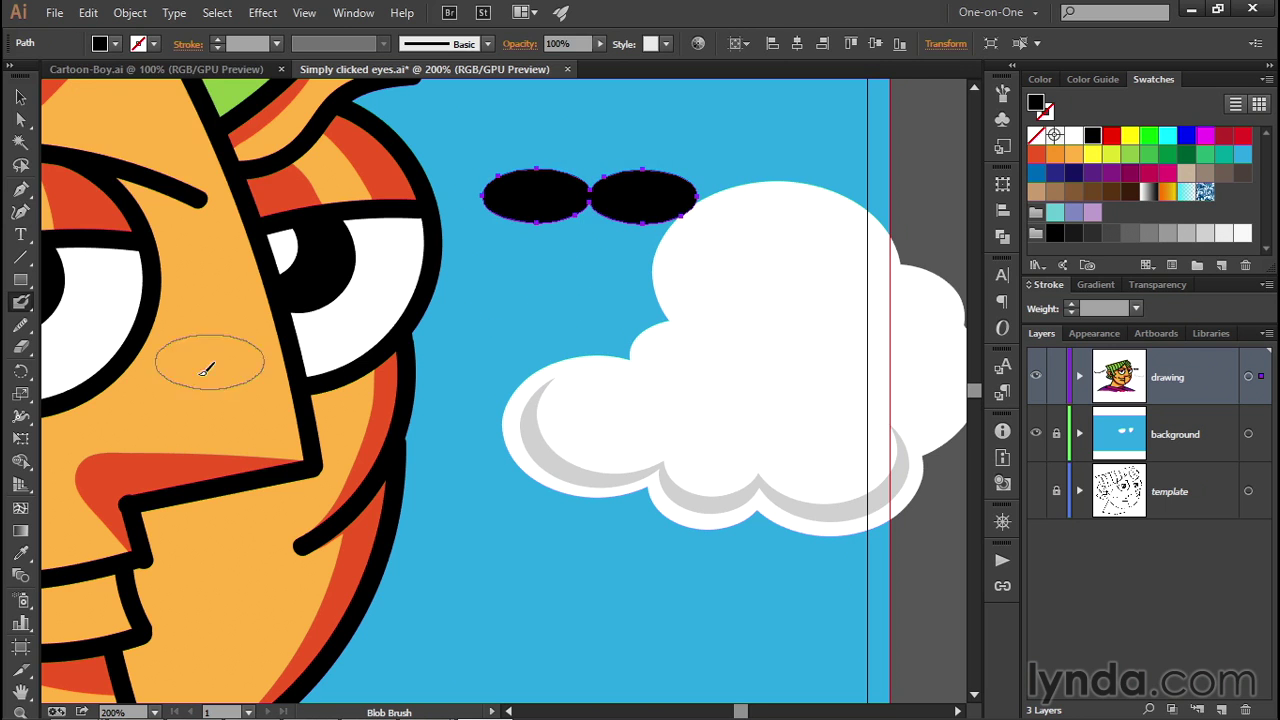
- Set the Eraser tool's roundness to 50%
{"action": "left_click", "coordinate": [22, 348]}
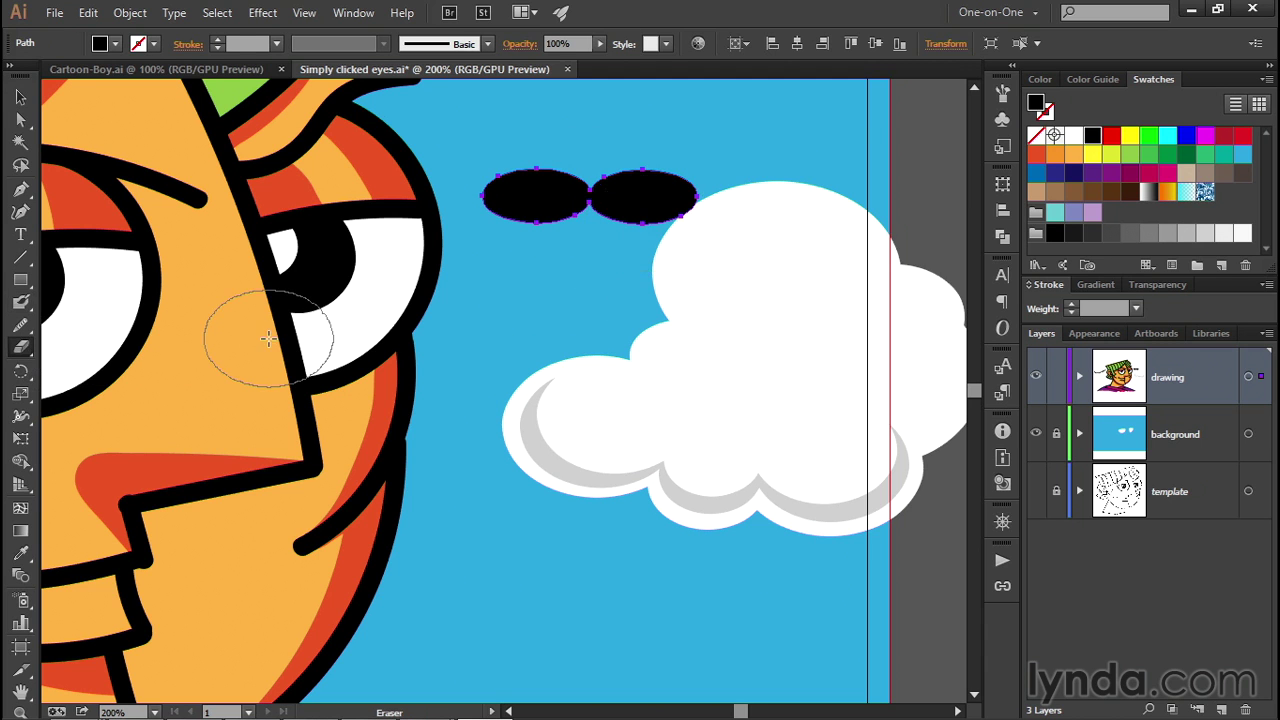
{"action": "key", "text": "Return"}
{"action": "key", "text": "Tab"}
{"action": "type", "text": "50"}
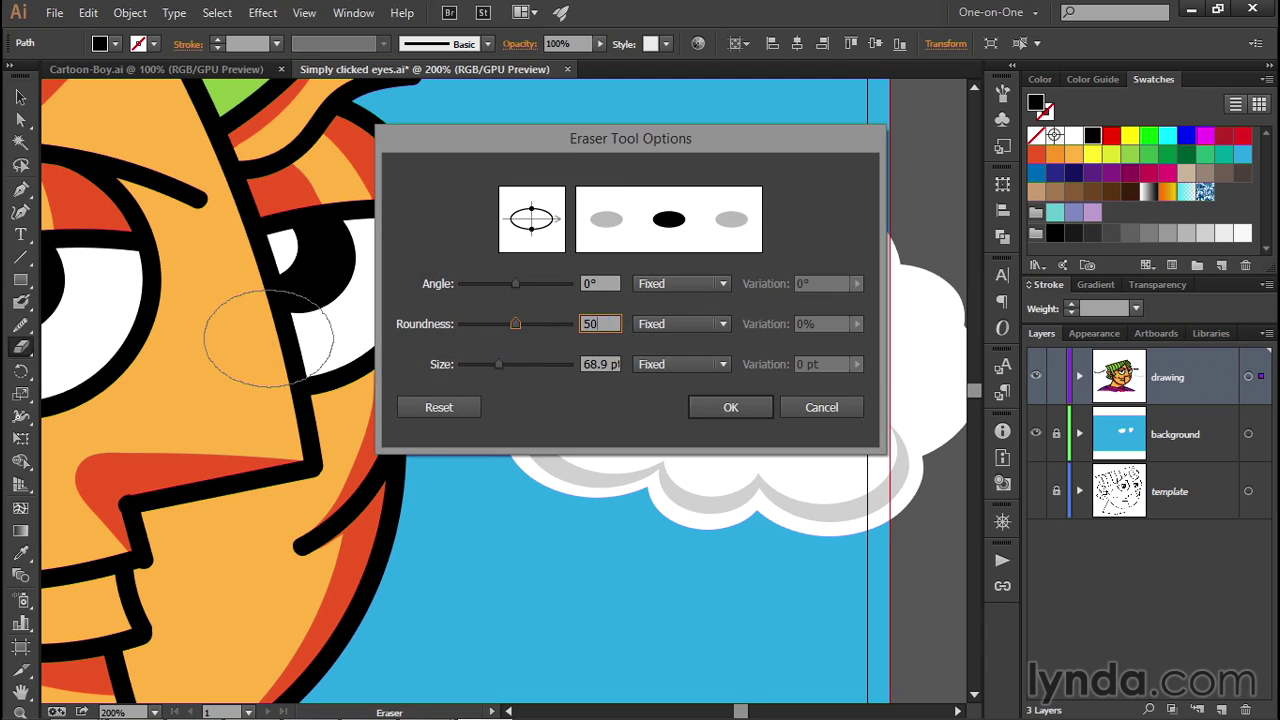
{"action": "left_click", "coordinate": [755, 405]}
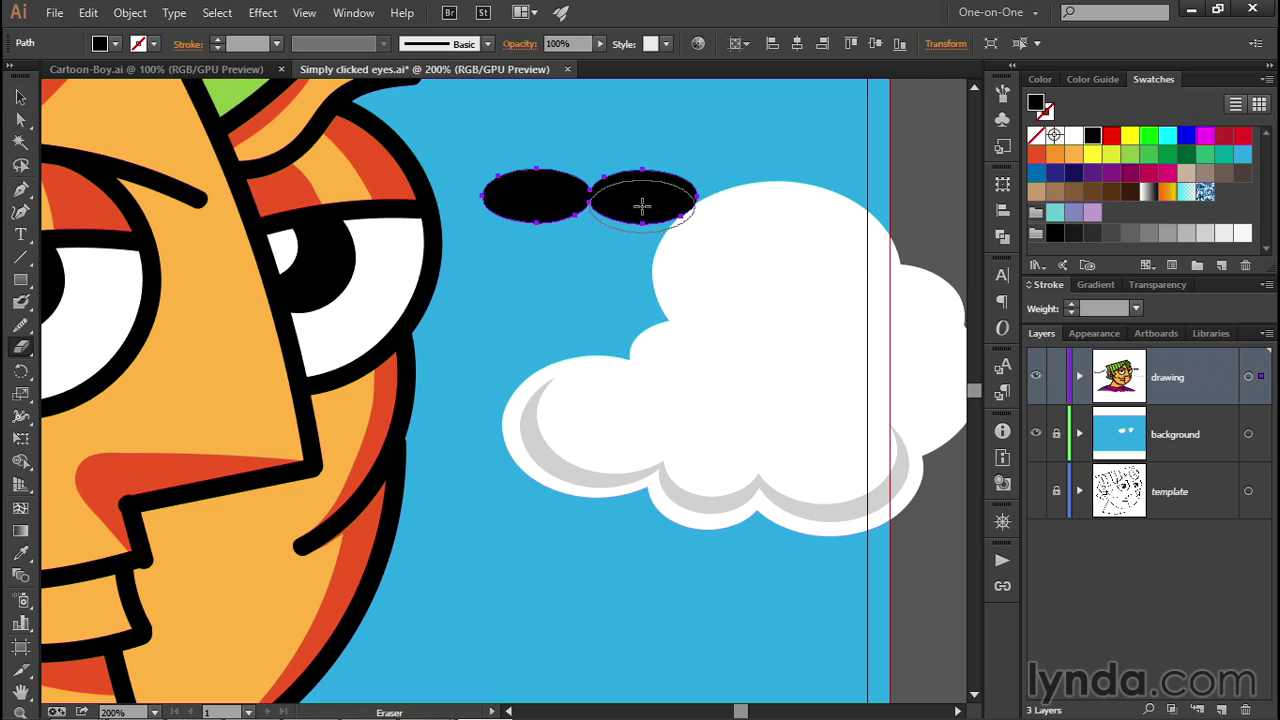
- Enlarge the eraser slightly and erase the lower parts of both black ovals, leaving two thin arched bird wings
{"action": "key", "text": "bracketright"}
{"action": "key", "text": "bracketright"}
{"action": "key", "text": "bracketright"}
{"action": "key", "text": "bracketright"}
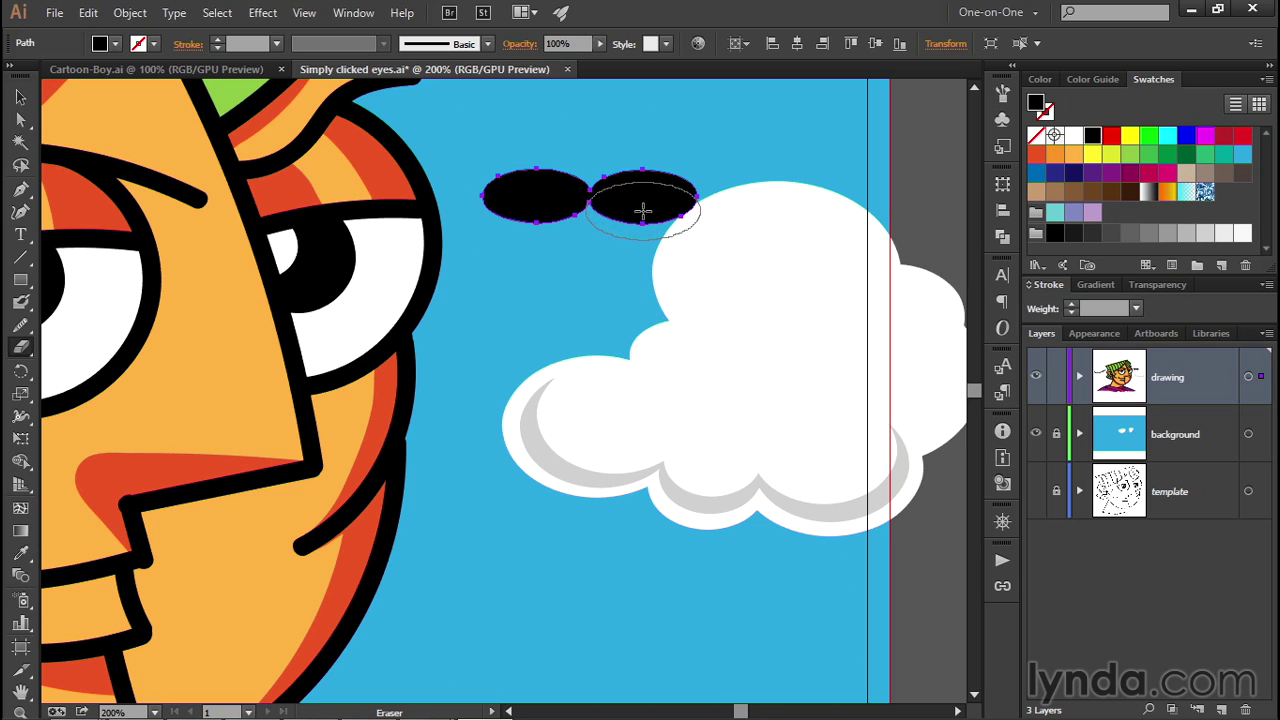
{"action": "left_click", "coordinate": [644, 210]}
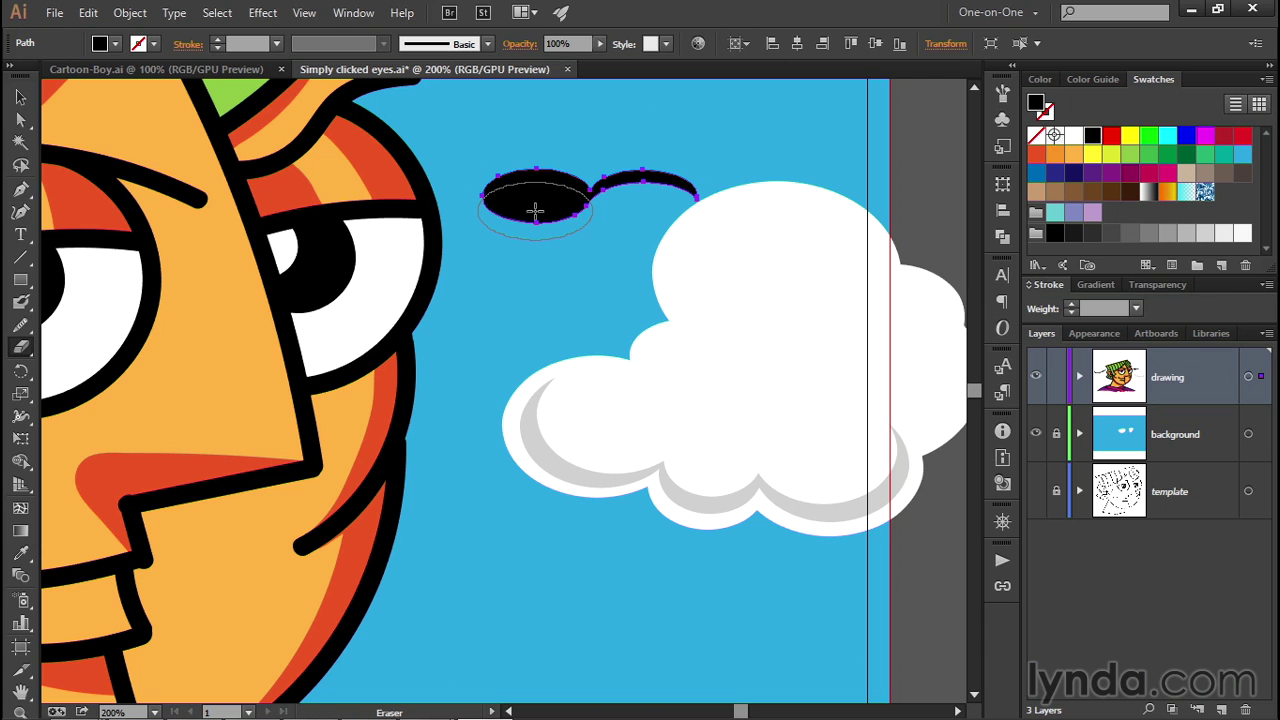
{"action": "left_click", "coordinate": [535, 210]}
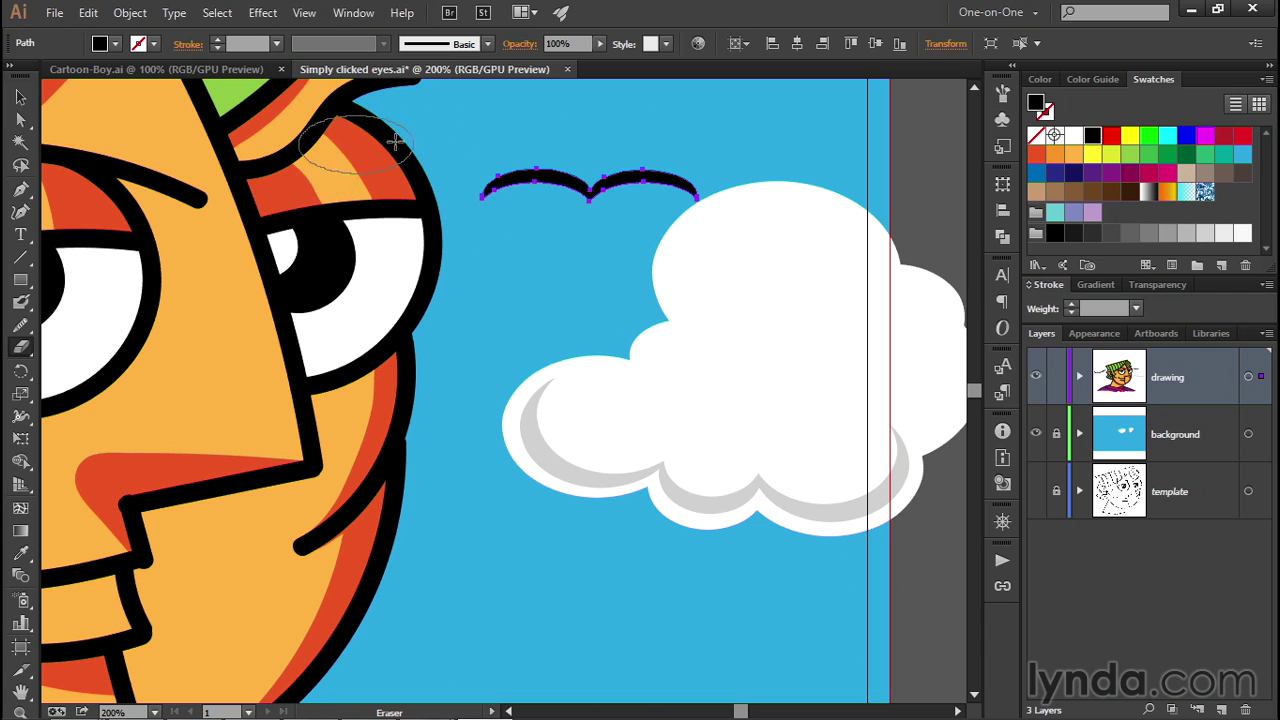
- Scale the black bird proportionally to 50 pt wide and arrange three copies of it above and beside the cloud
{"action": "key", "text": "v"}
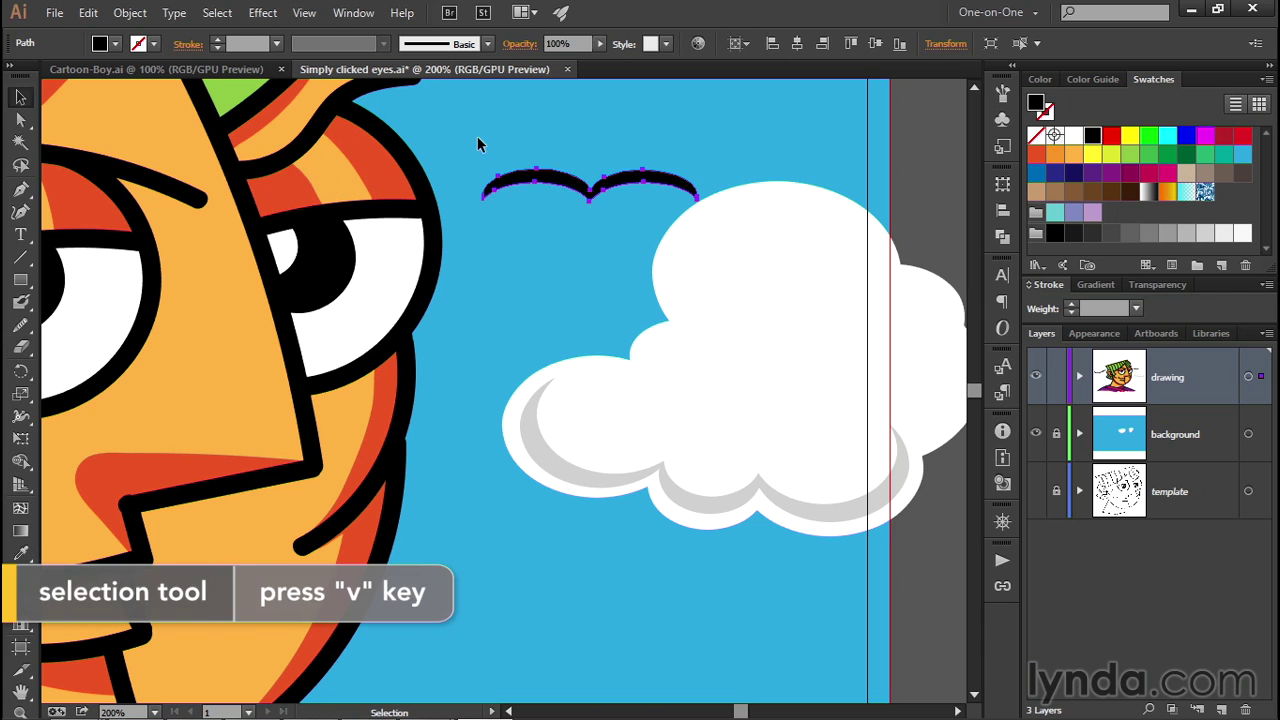
{"action": "left_click_drag", "start_coordinate": [558, 192], "coordinate": [565, 163]}
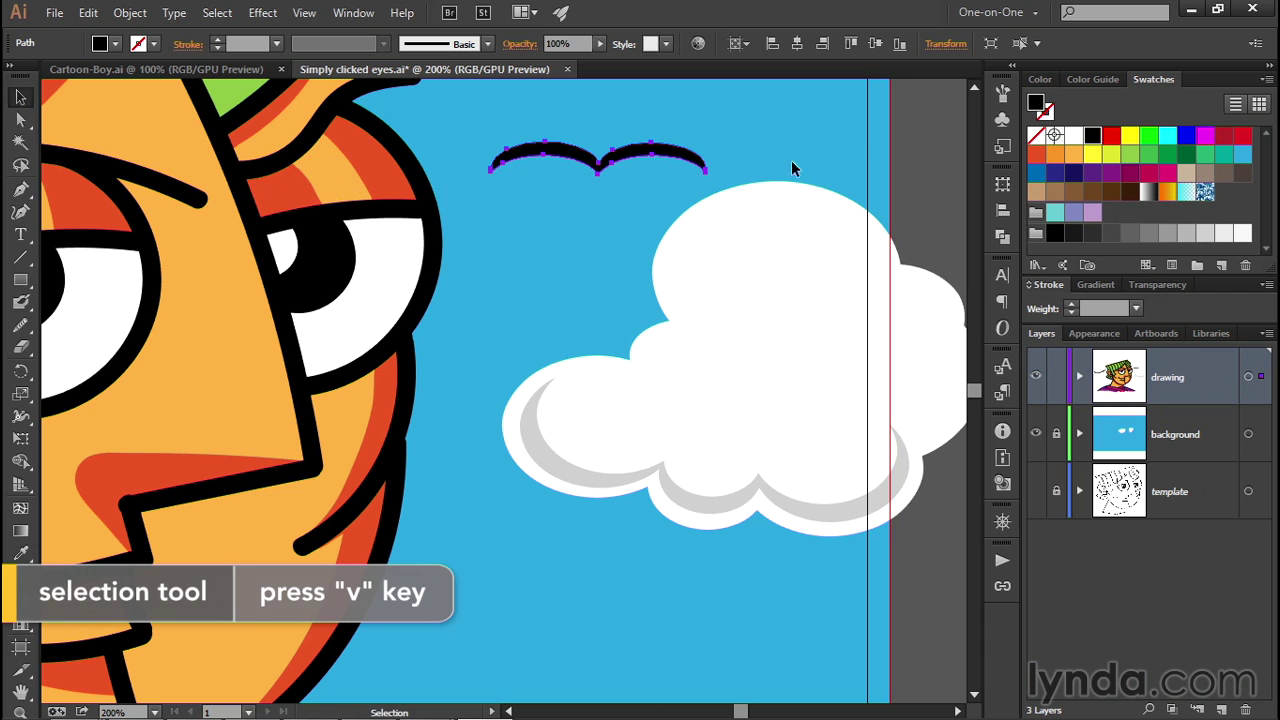
{"action": "left_click", "coordinate": [946, 43]}
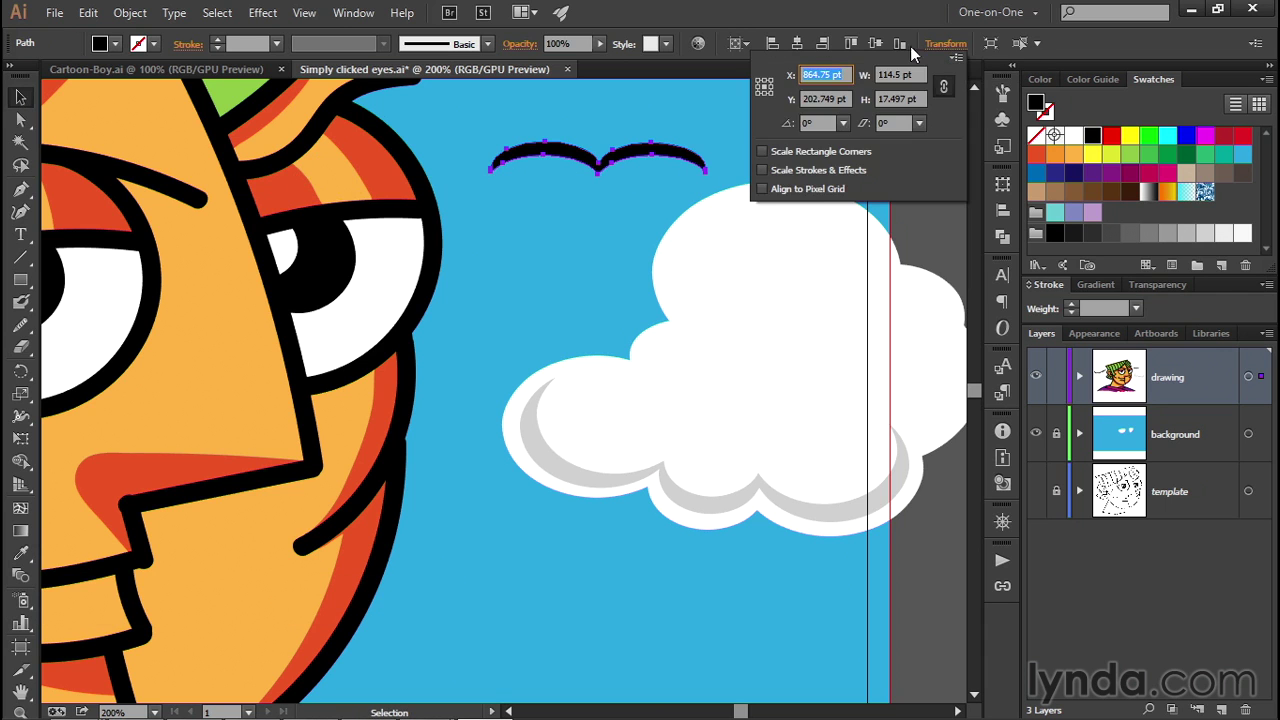
{"action": "left_click", "coordinate": [942, 88]}
{"action": "key", "text": "Tab"}
{"action": "type", "text": "50"}
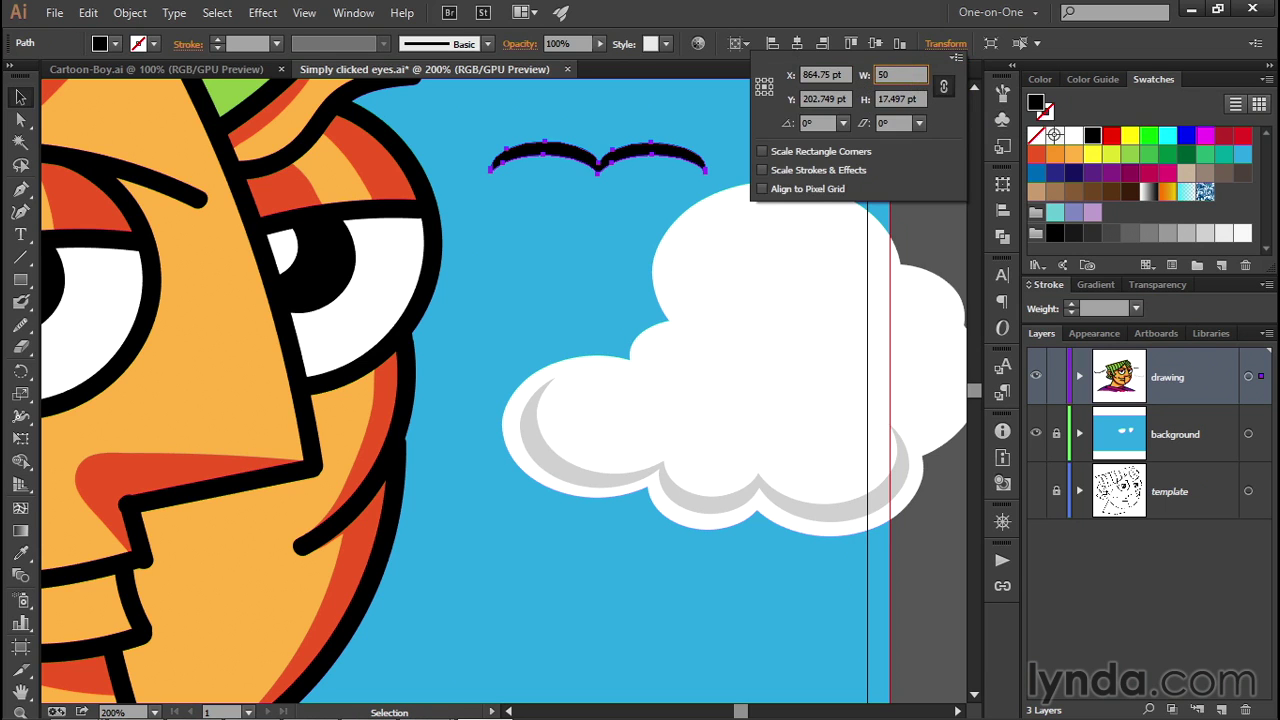
{"action": "key", "text": "Tab"}
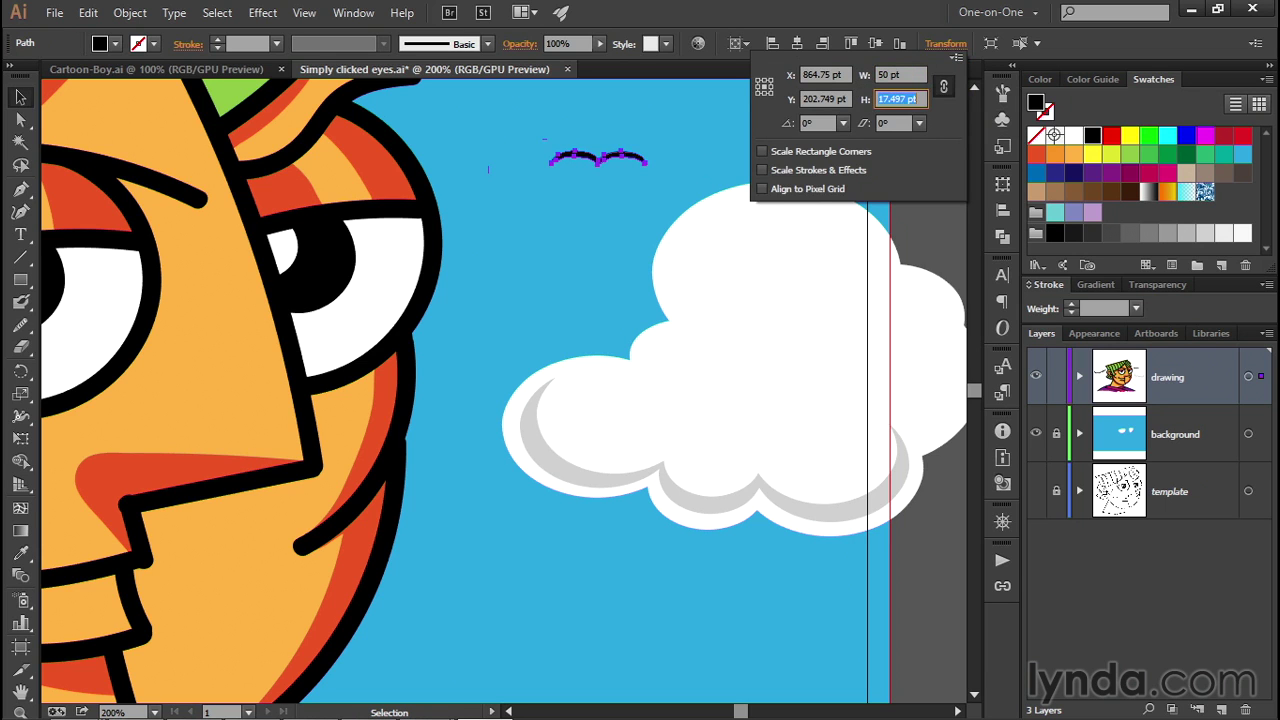
{"action": "left_click", "coordinate": [946, 44]}
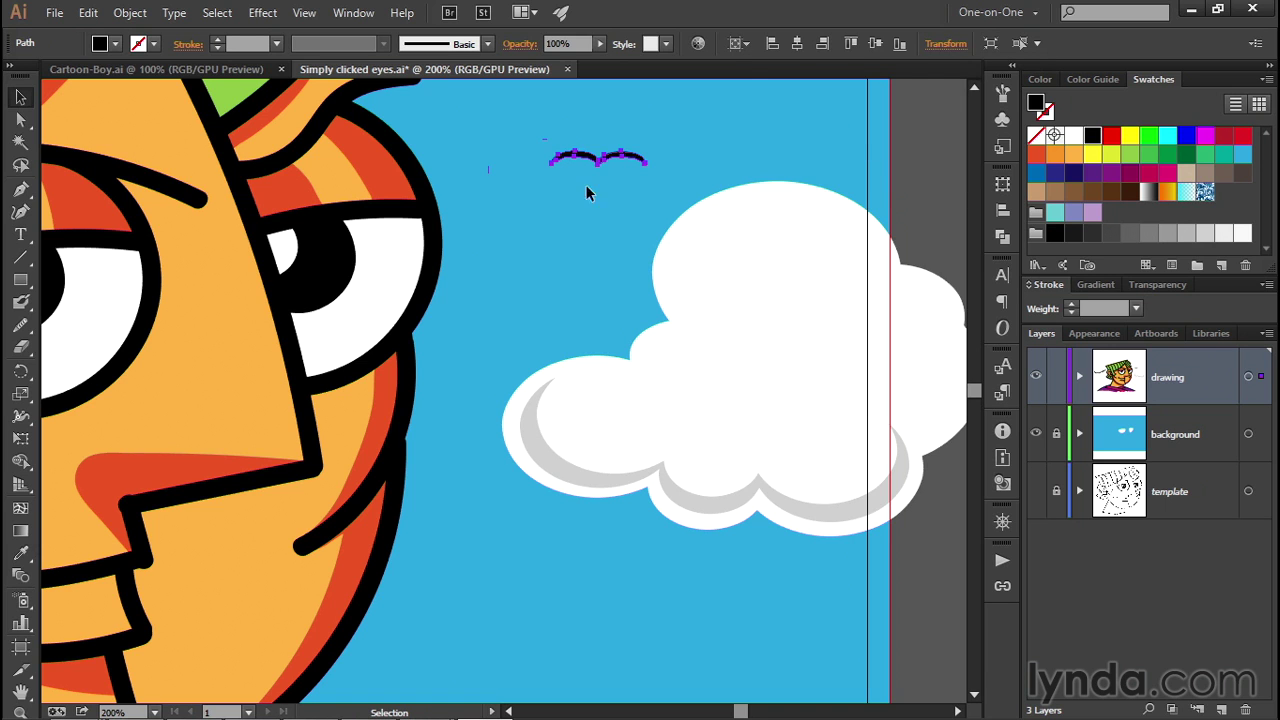
{"action": "left_click_drag", "start_coordinate": [586, 159], "coordinate": [543, 185]}
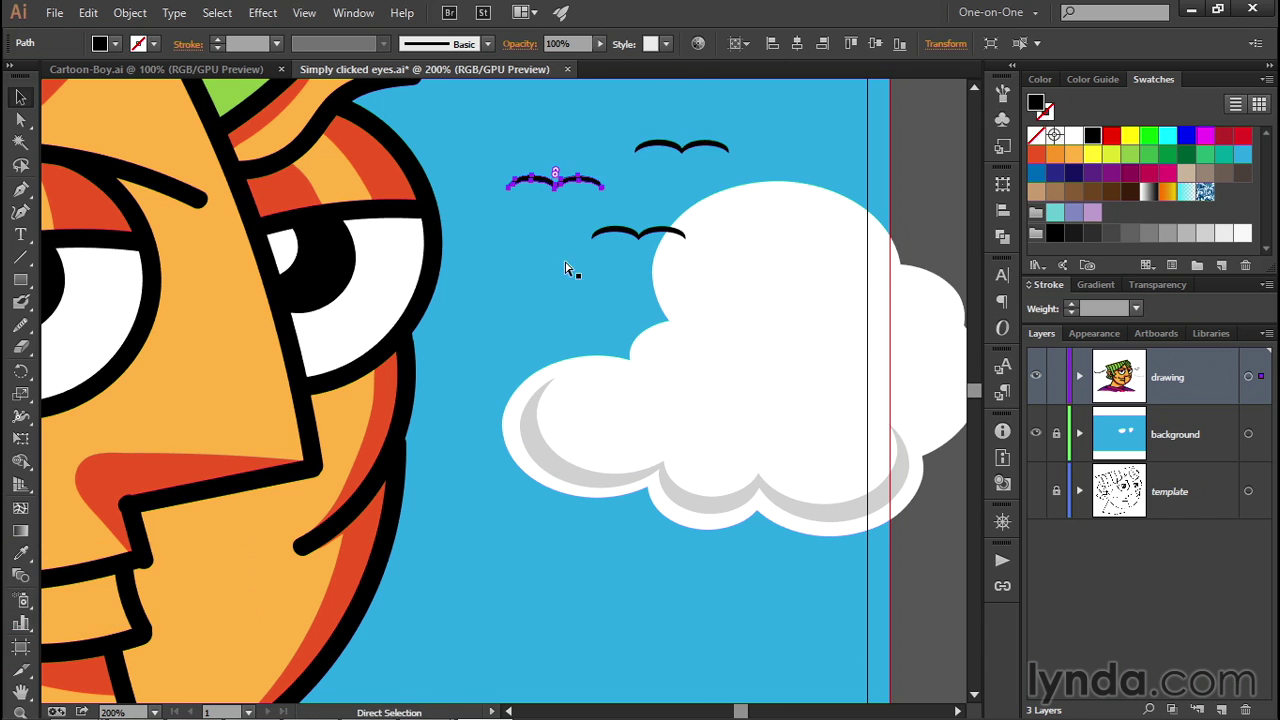
- Select the three birds and both clouds with their shading, and move them to the unlocked background layer
{"action": "key", "text": "ctrl+0"}
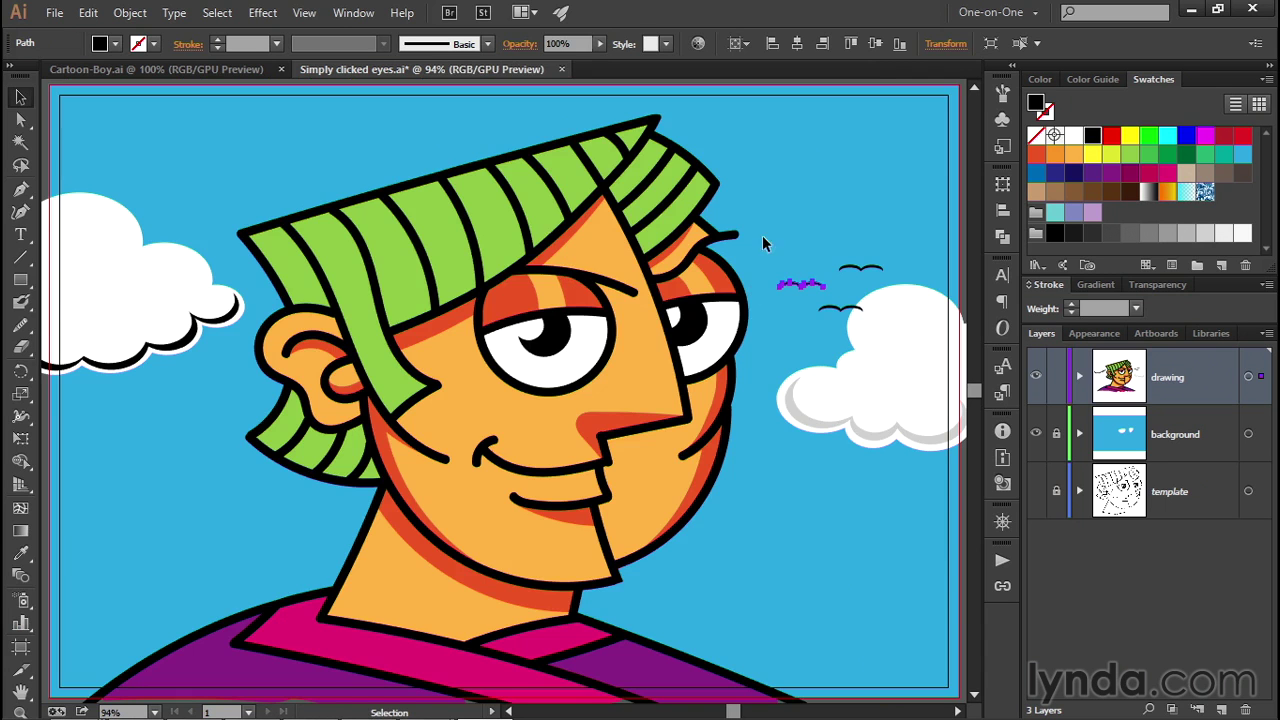
{"action": "left_click_drag", "start_coordinate": [788, 230], "coordinate": [927, 467]}
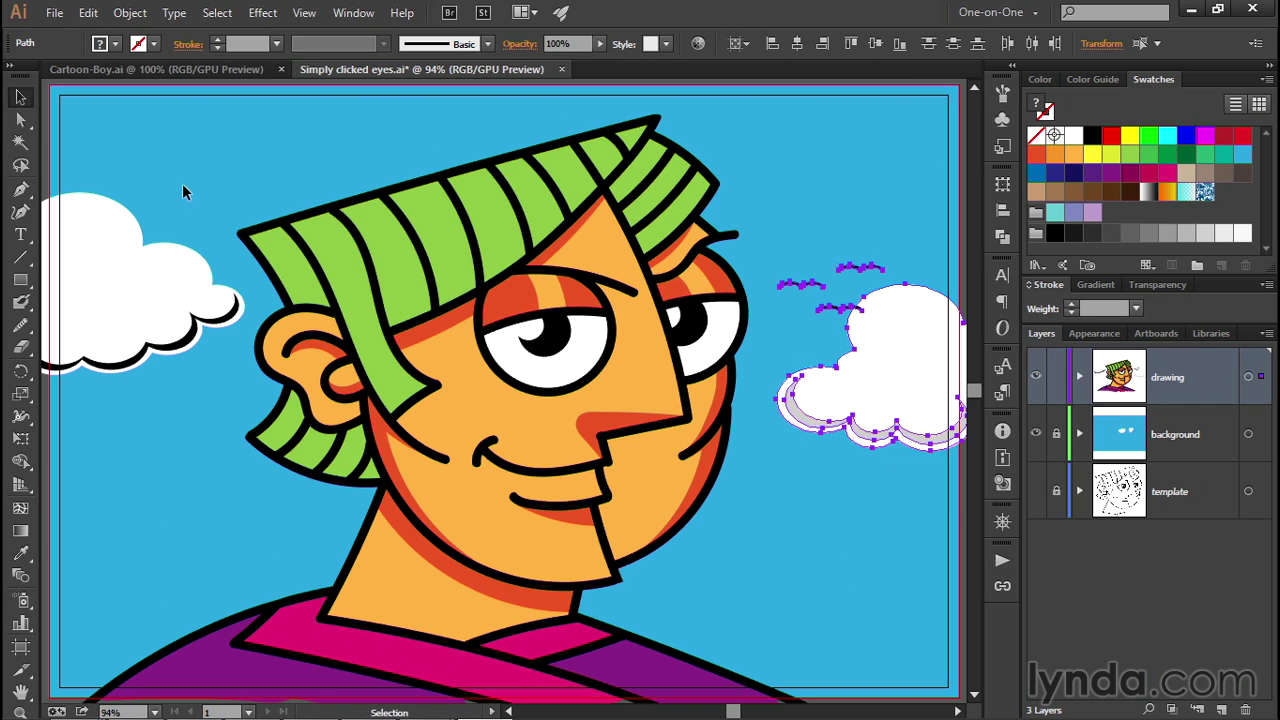
{"action": "left_click_drag", "start_coordinate": [181, 190], "coordinate": [81, 367]}
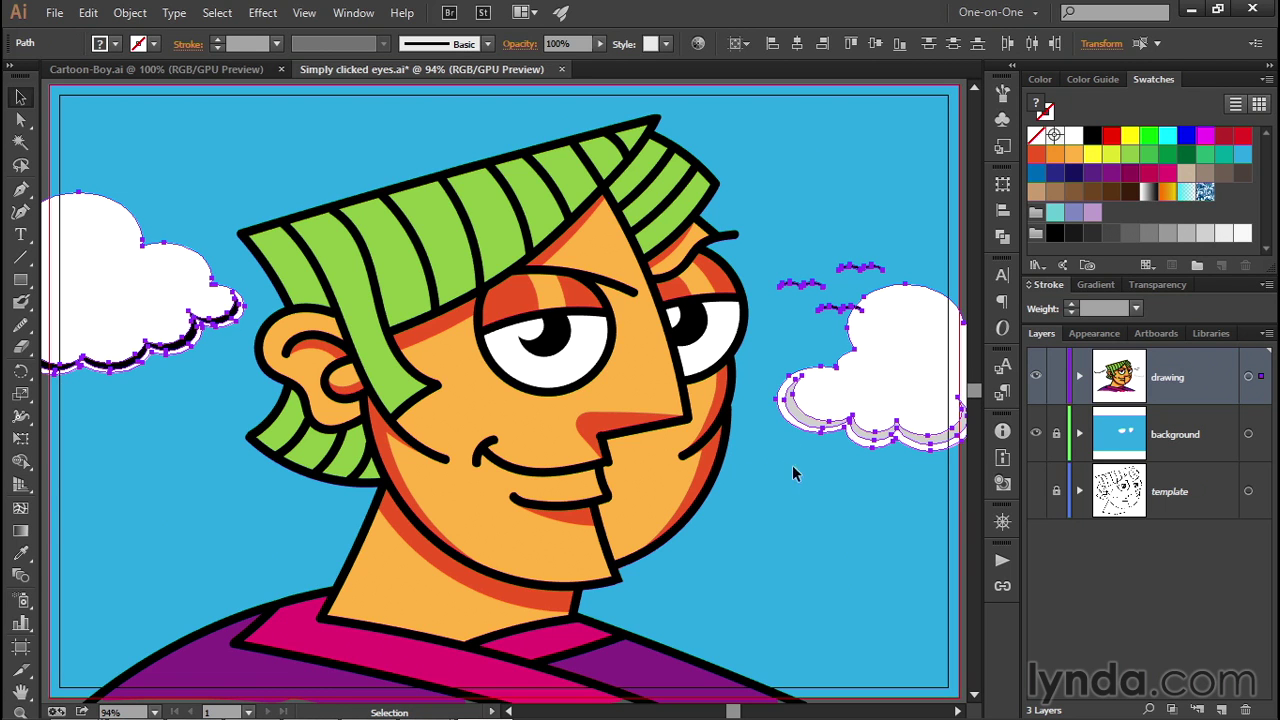
{"action": "left_click", "coordinate": [1056, 436]}
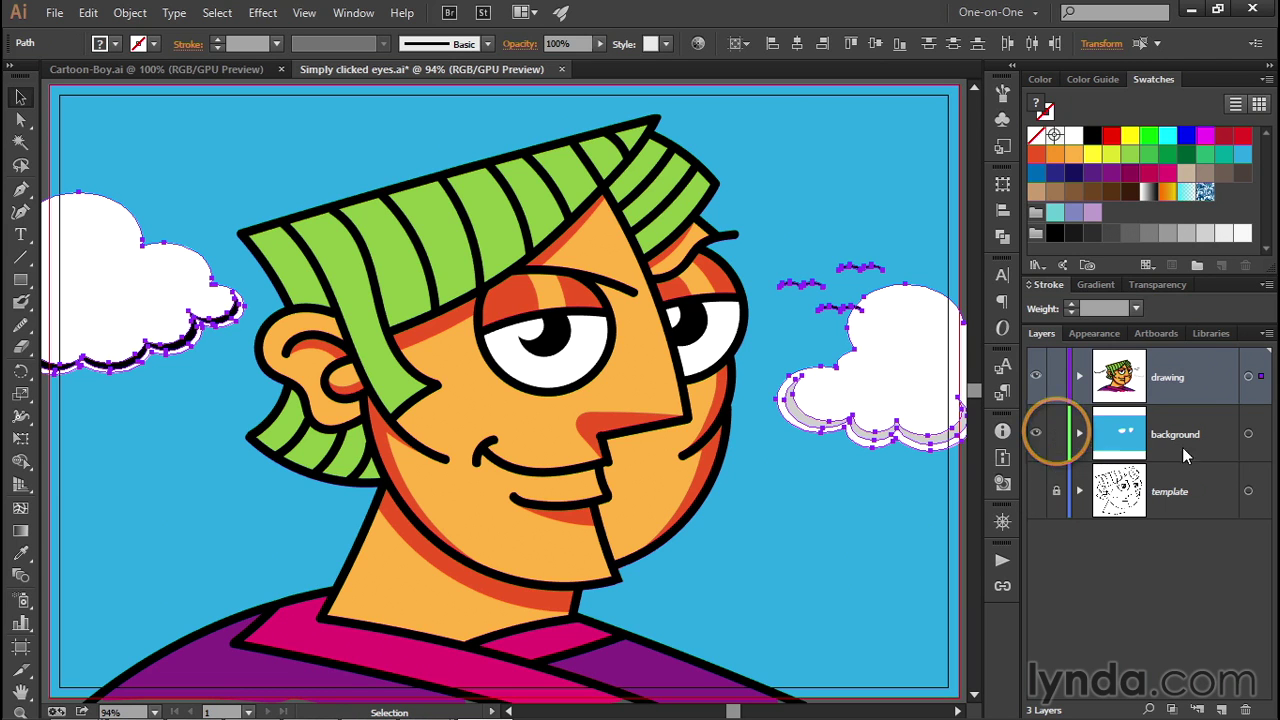
{"action": "left_click_drag", "start_coordinate": [1262, 380], "coordinate": [1261, 436]}
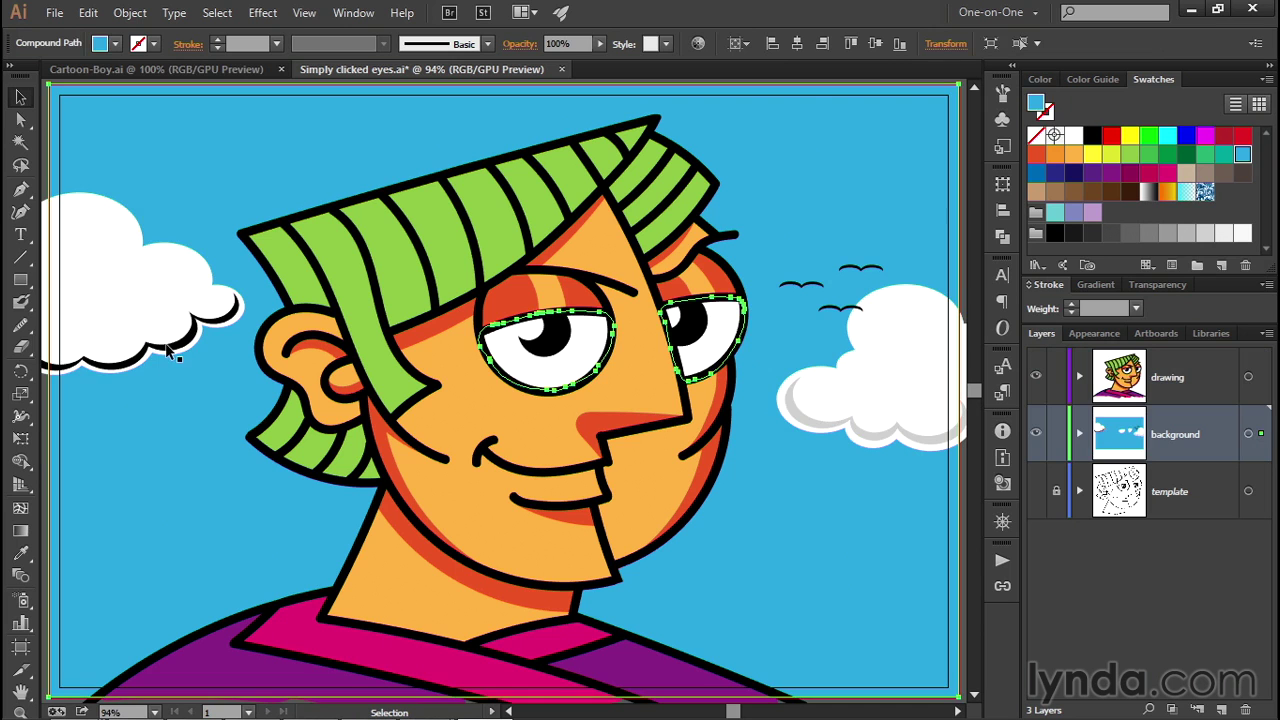
- Recolor the black crescent shading on the cloud behind the head to the light gray used on the other cloud
{"action": "left_click", "coordinate": [168, 345]}
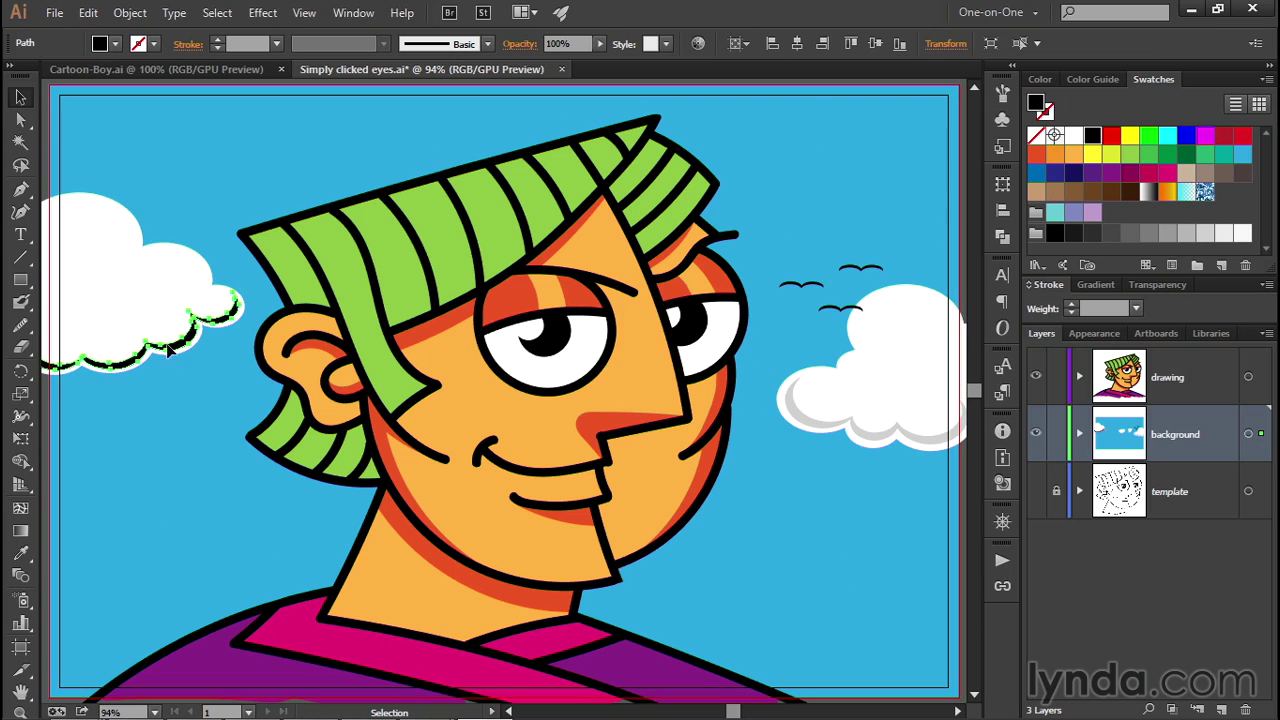
{"action": "left_click", "coordinate": [99, 45]}
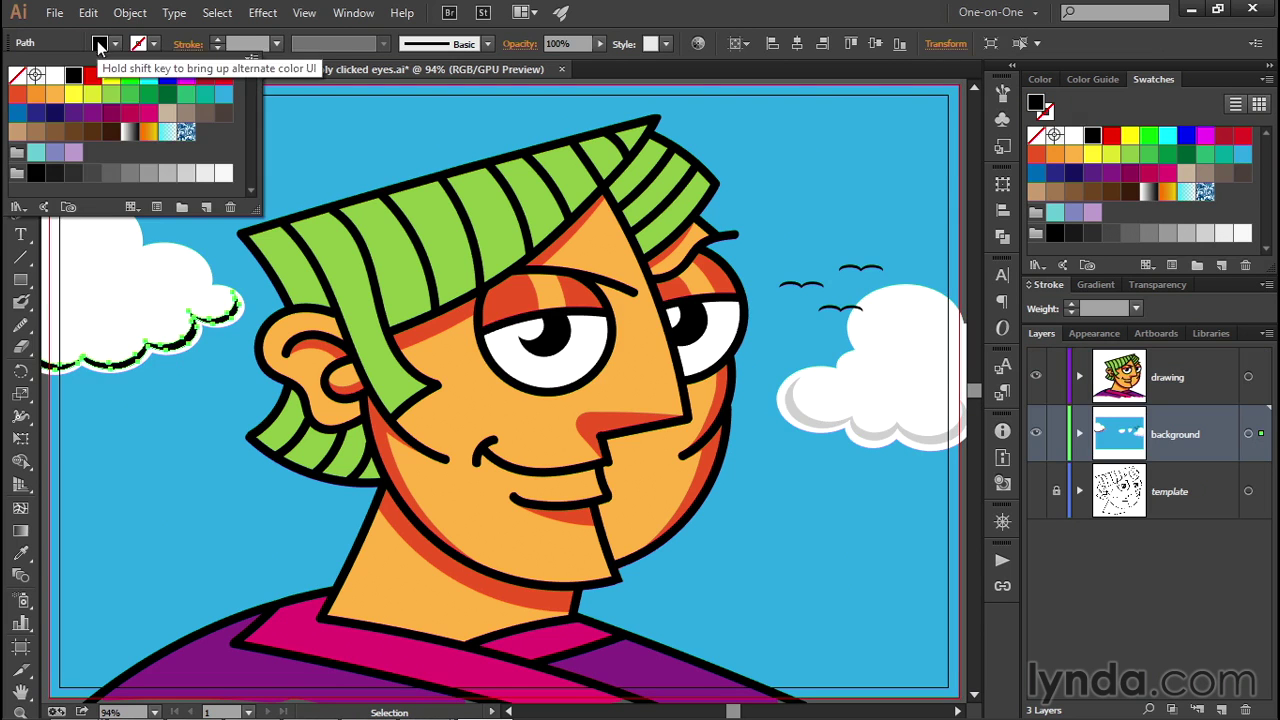
{"action": "left_click", "coordinate": [185, 175]}
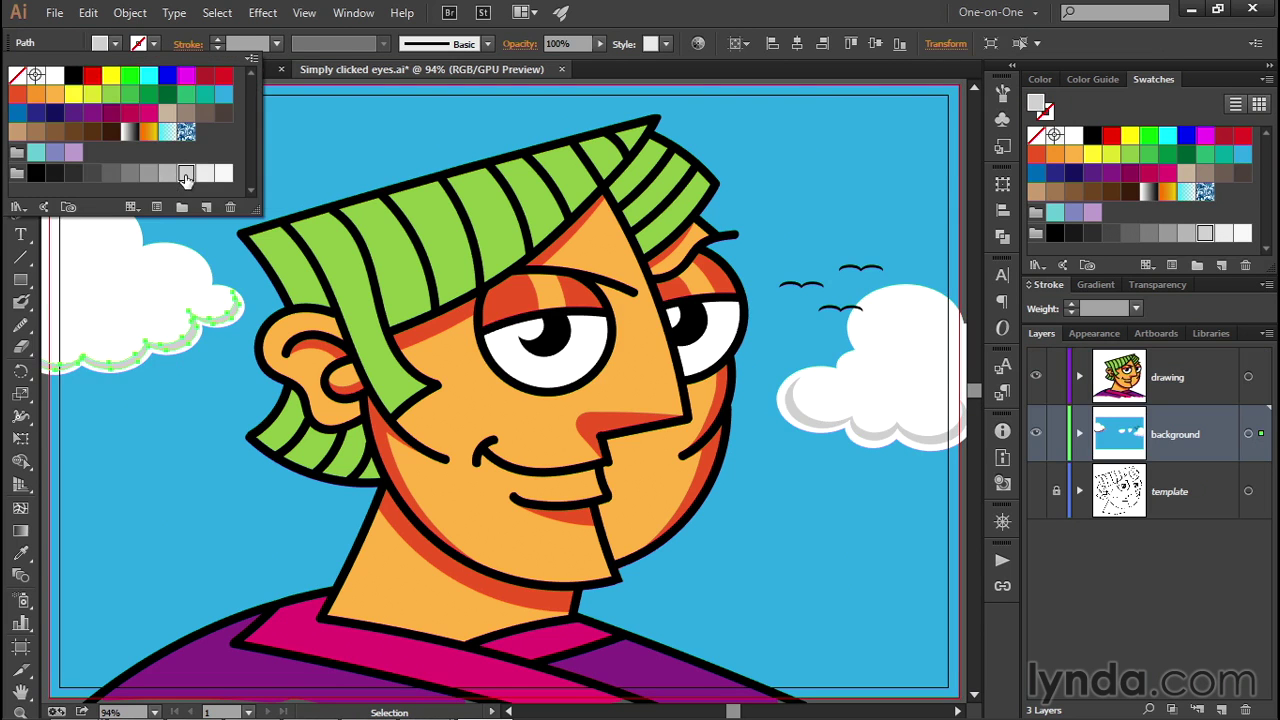
{"action": "left_click", "coordinate": [319, 156]}
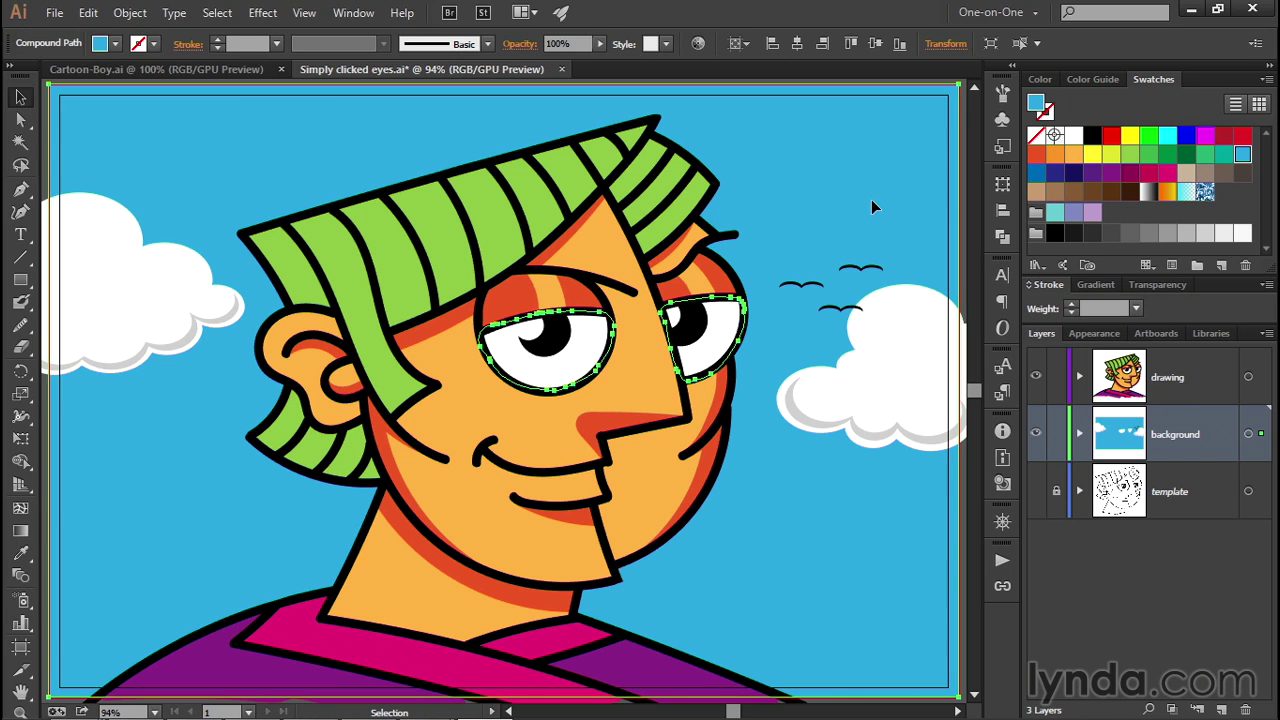
- Lock the background layer and view the finished portrait at 100%
{"action": "left_click", "coordinate": [1056, 436]}
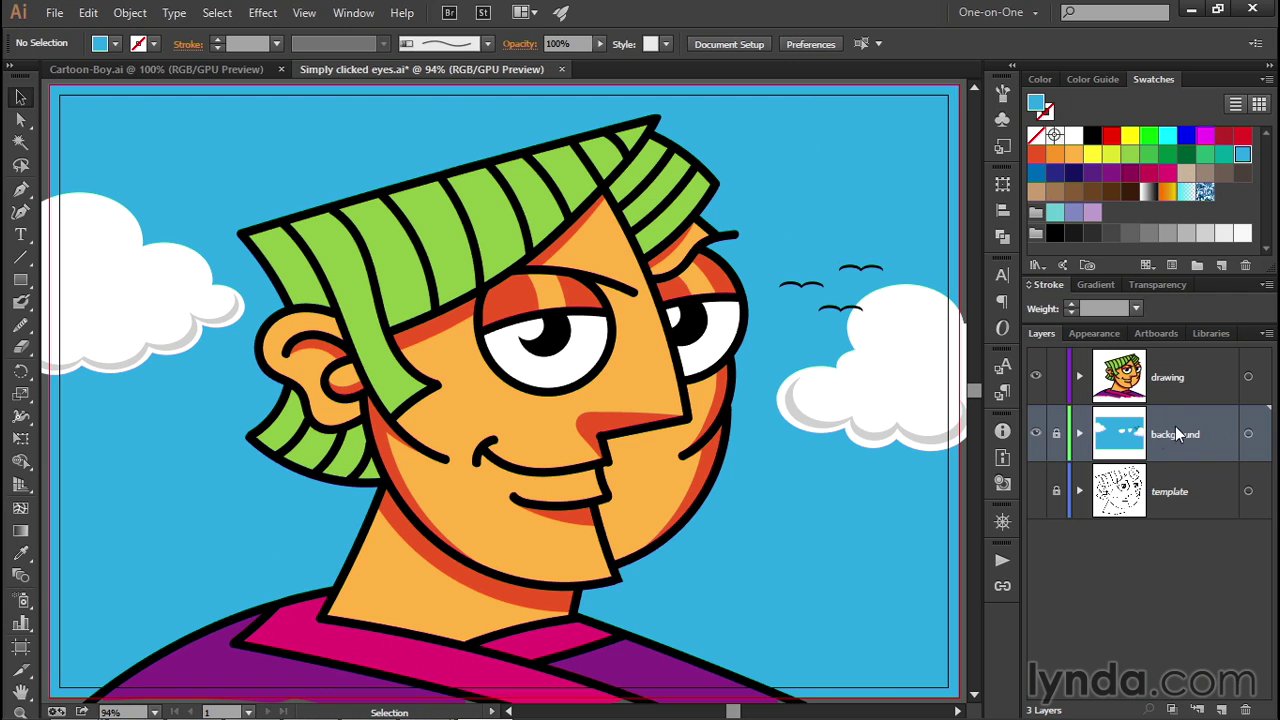
{"action": "key", "text": "ctrl+plus"}
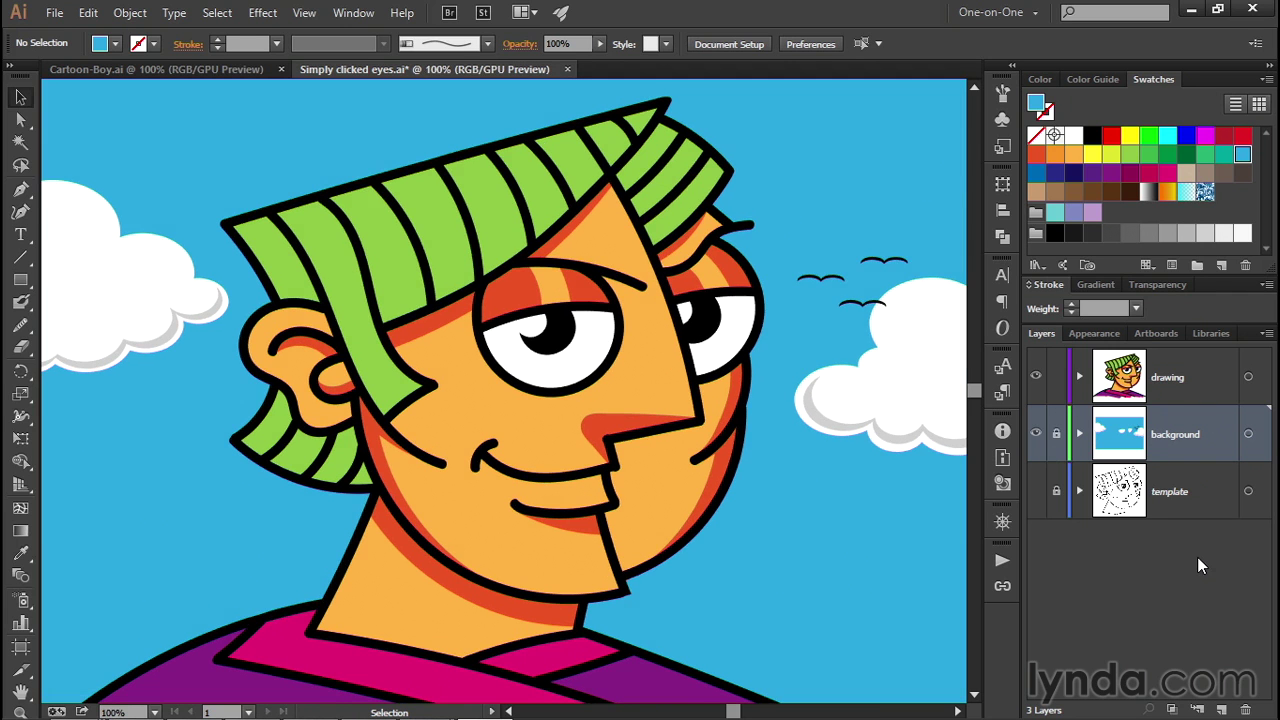